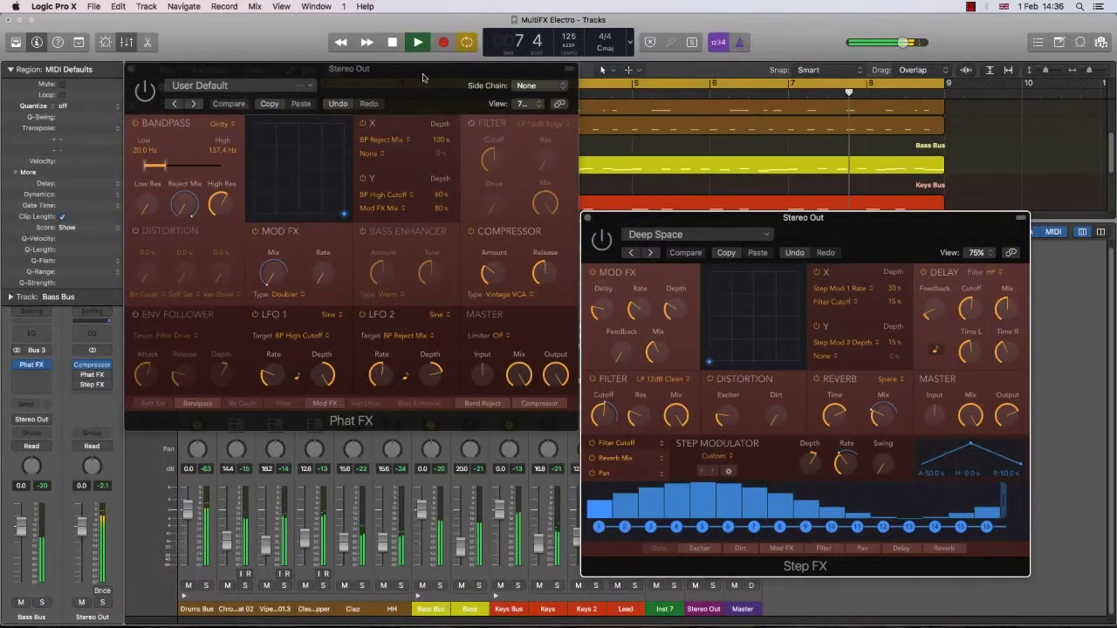
In Phat FX, drop Reject Mix to 50%, bypass Mod FX, and enable Bass Enhancer and Filter
click(423, 78)
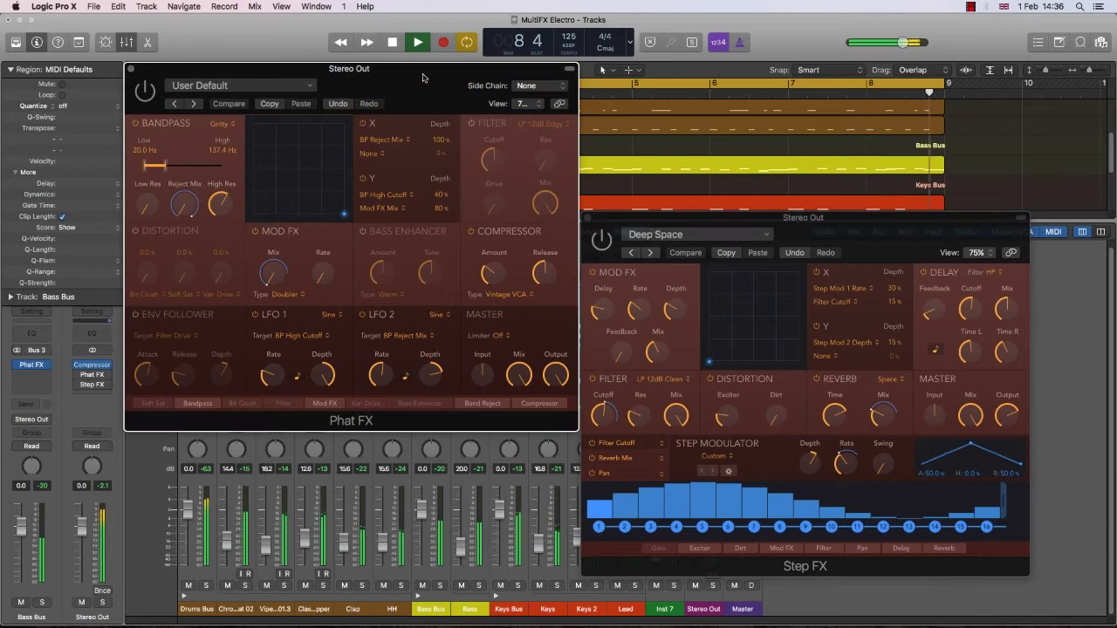
drag(210, 210, 225, 225)
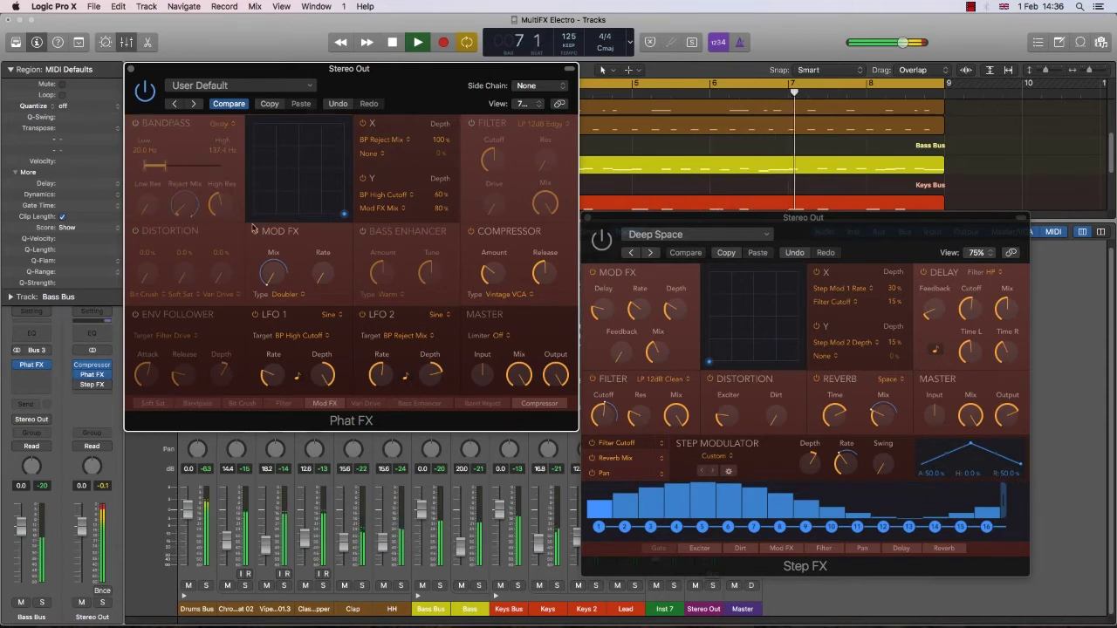
click(255, 230)
click(363, 232)
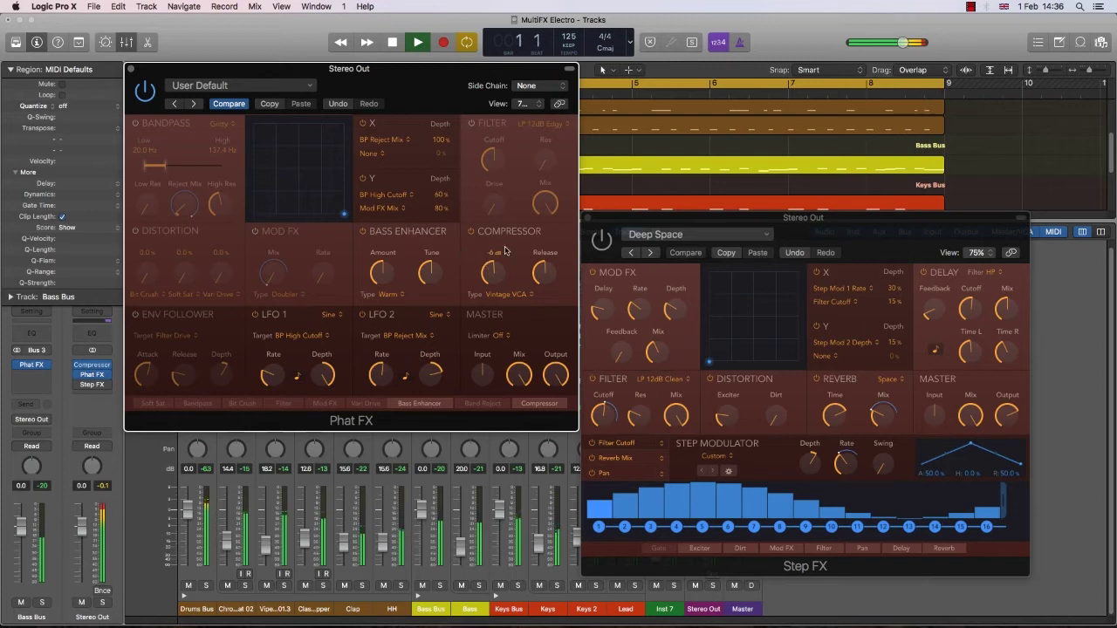
click(472, 125)
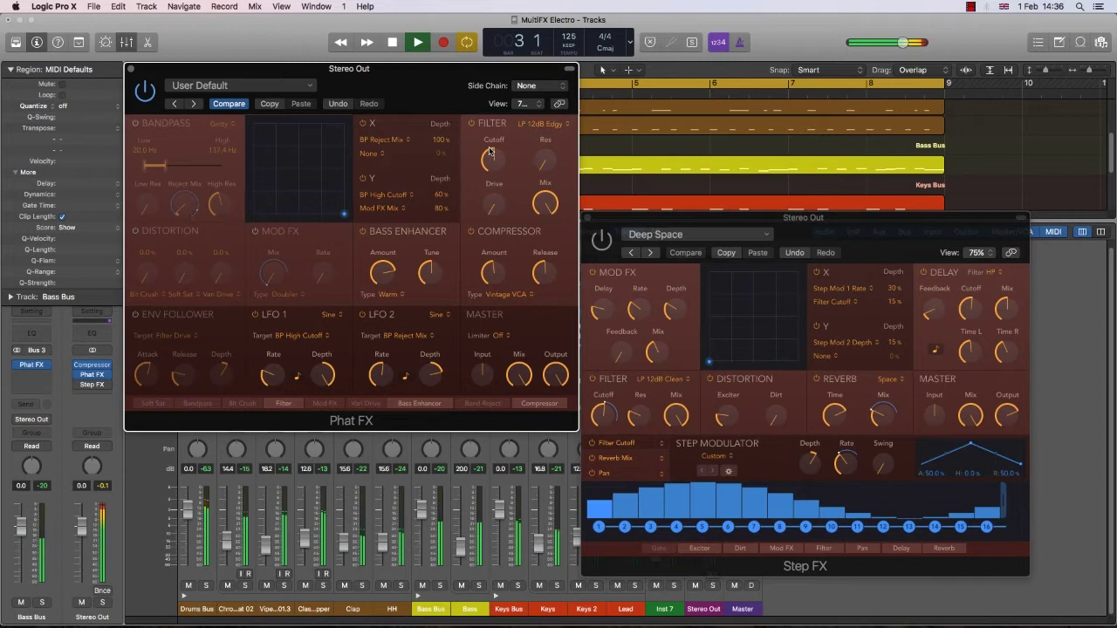
Raise the filter cutoff, switch on Bandpass and Distortion, and set Bit Crush to 18.6%
mouse_move(491, 139)
mouse_down()
mouse_move(487, 116)
mouse_move(497, 161)
mouse_up()
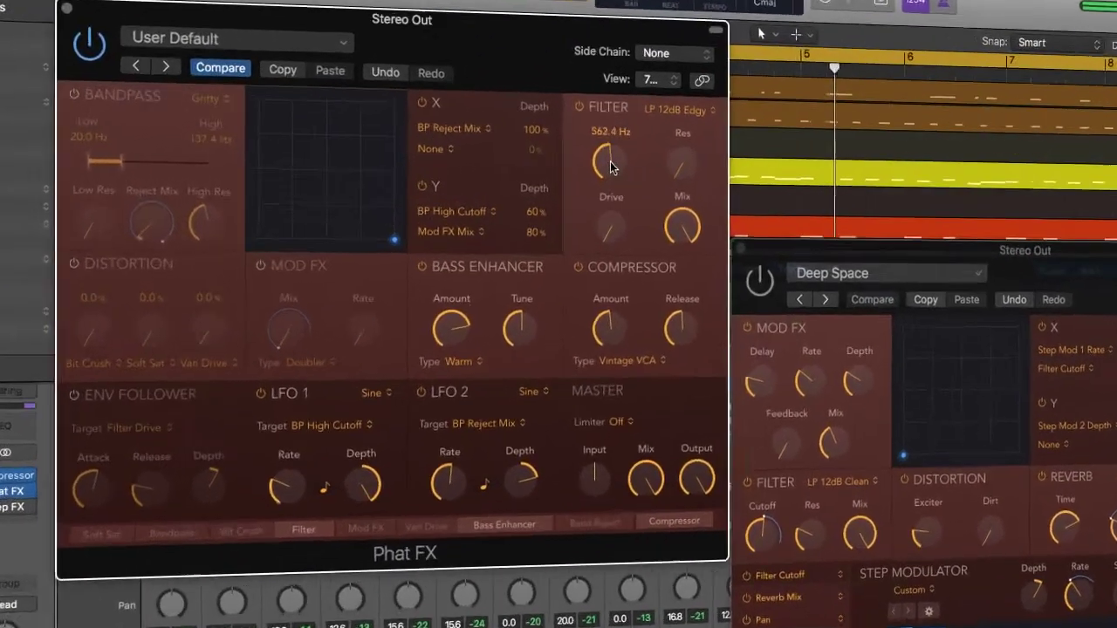
drag(617, 167, 620, 91)
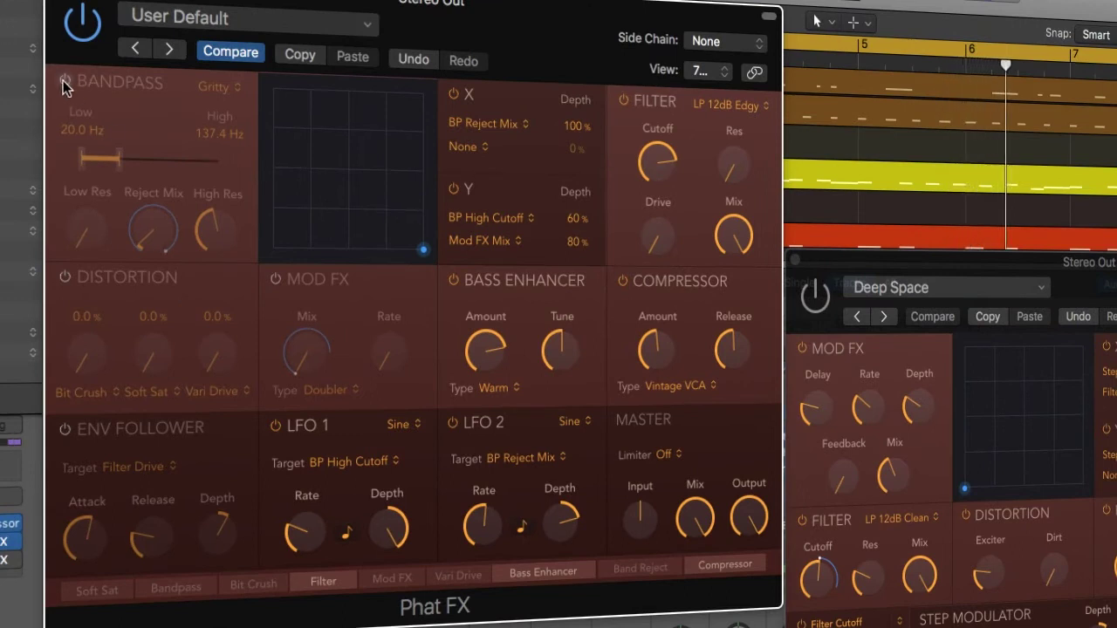
click(65, 82)
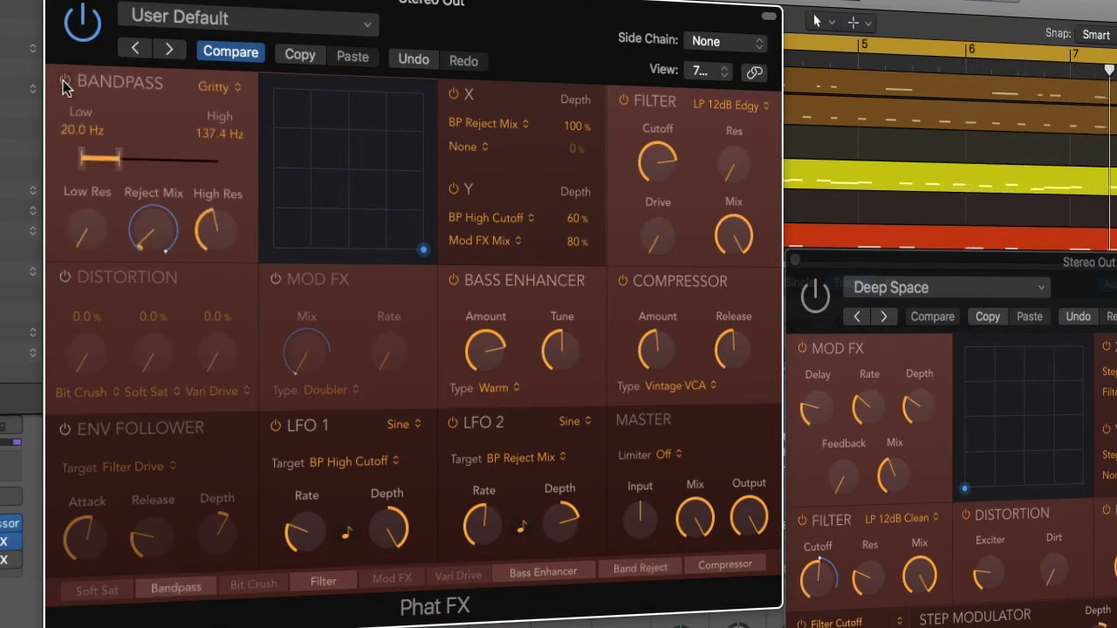
click(64, 277)
drag(94, 363, 158, 310)
drag(161, 358, 404, 317)
Lower Bass Enhancer amount, tune it to 116 Hz, A/B the Compressor, and enable Envelope Follower with longer attack
click(453, 281)
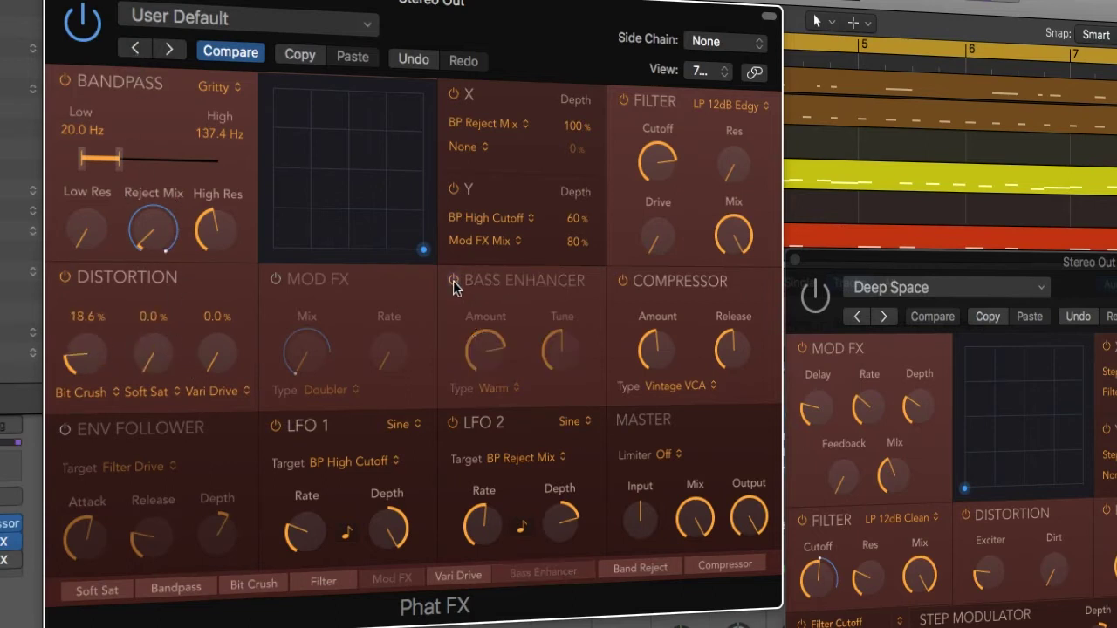
click(454, 281)
drag(485, 347, 490, 392)
mouse_move(560, 349)
mouse_down()
mouse_move(559, 297)
mouse_move(553, 353)
mouse_up()
click(623, 282)
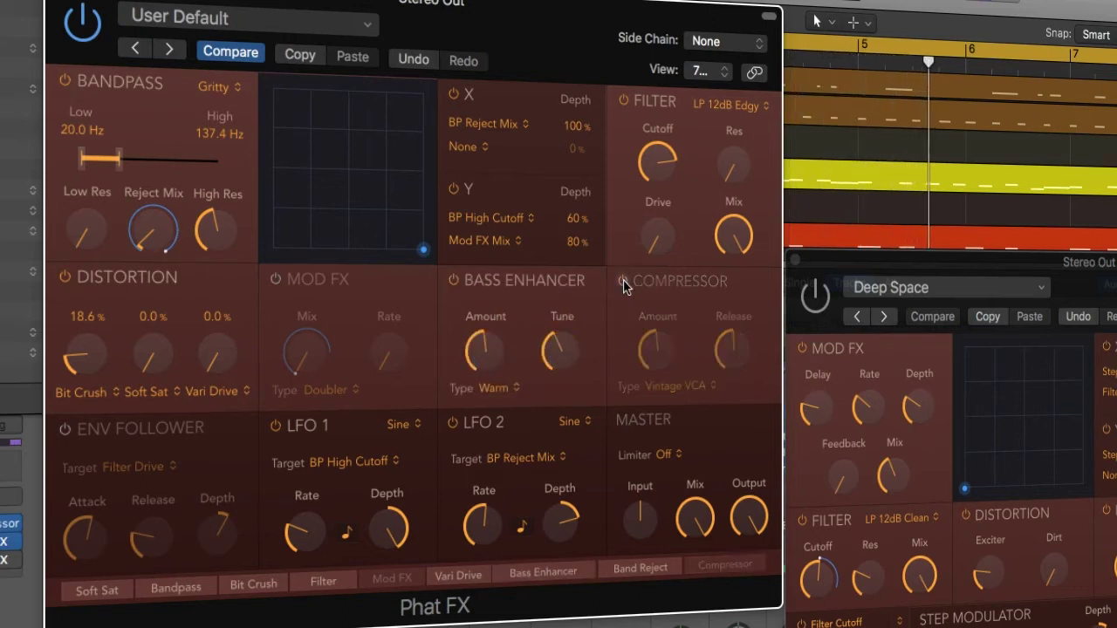
click(623, 282)
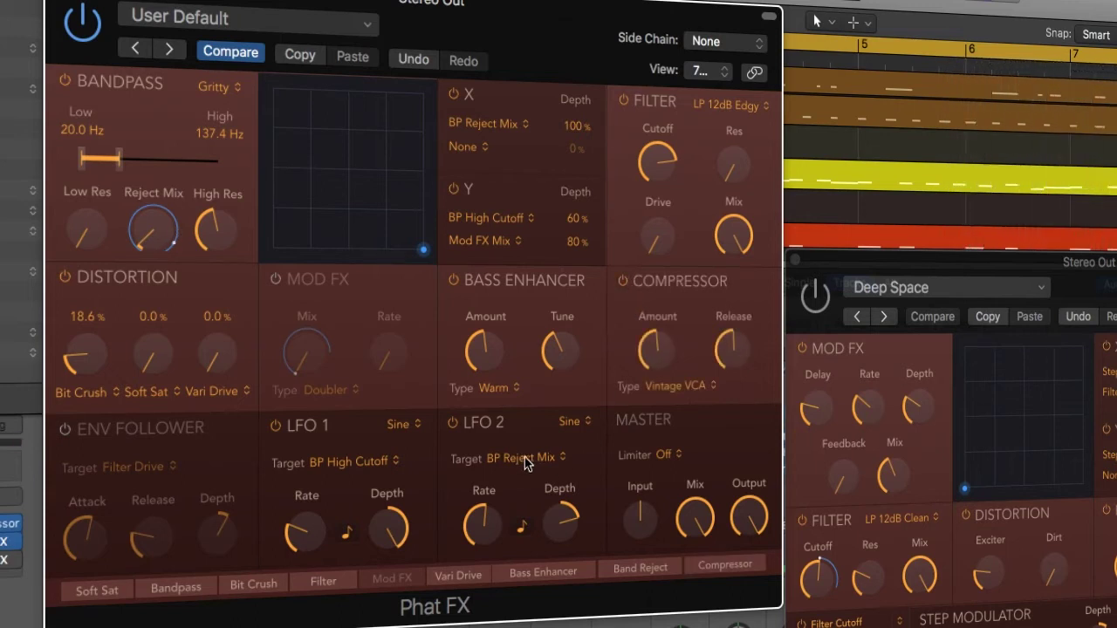
click(65, 429)
drag(84, 532, 85, 515)
Switch on Step FX and step through presets to Ethereal Wash
click(140, 468)
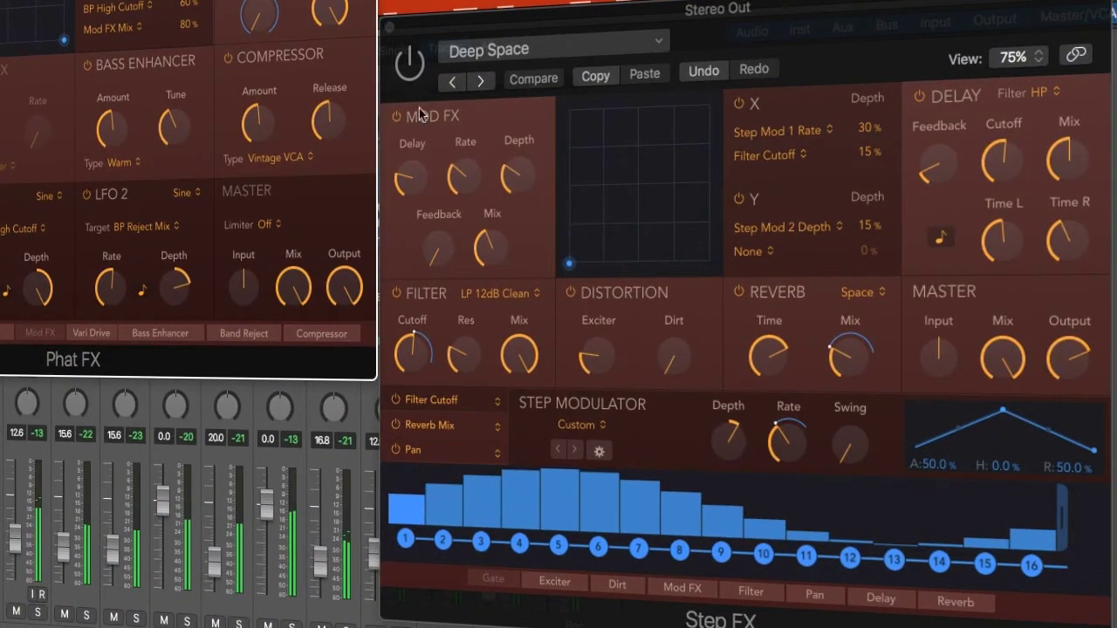
click(409, 62)
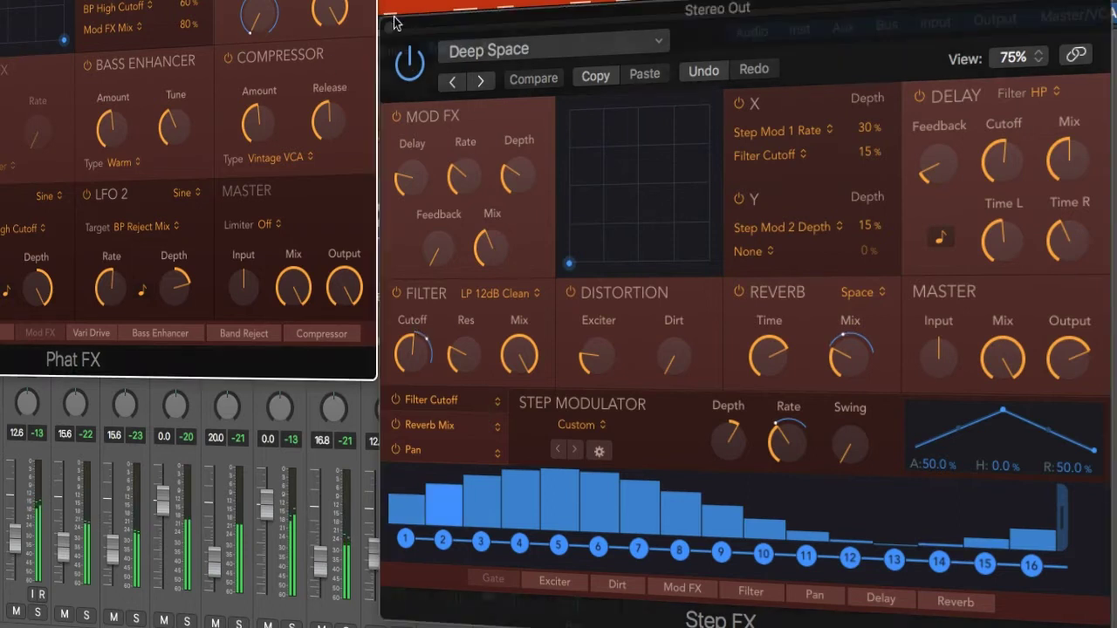
click(480, 81)
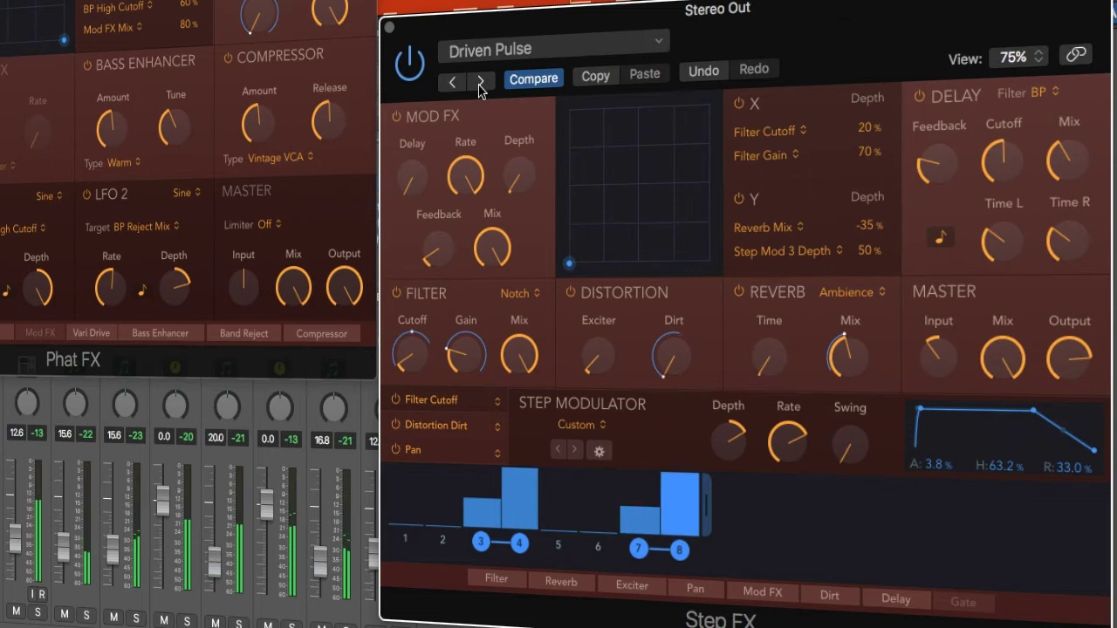
click(479, 81)
Target the step modulators to Filter Resonance and Mod FX Delay, and raise Exciter to 35.0%
click(503, 405)
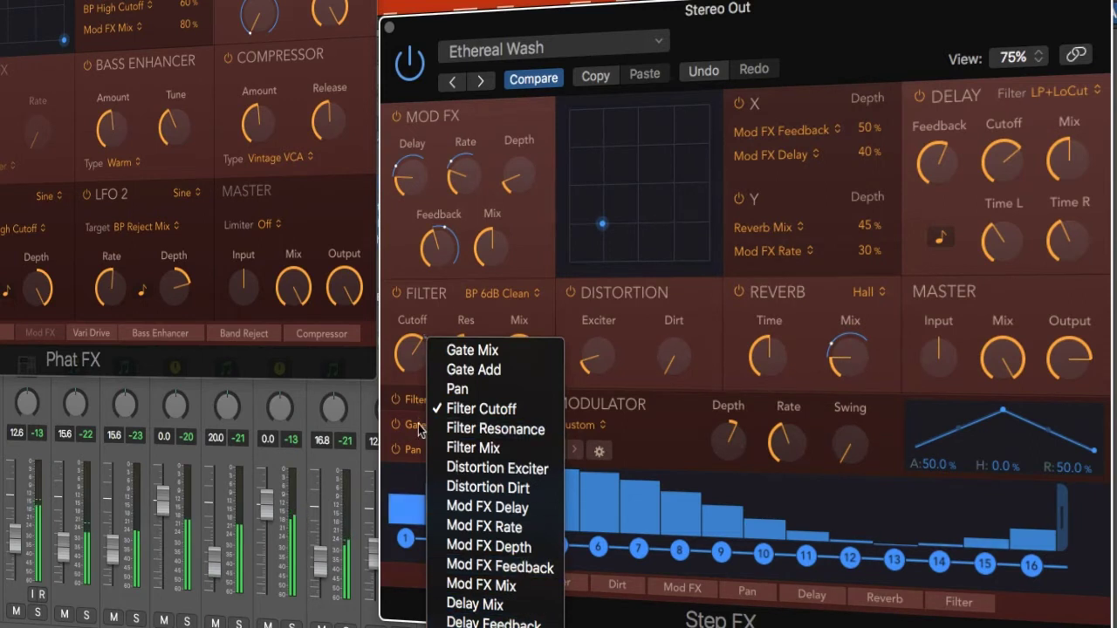
click(493, 428)
click(491, 433)
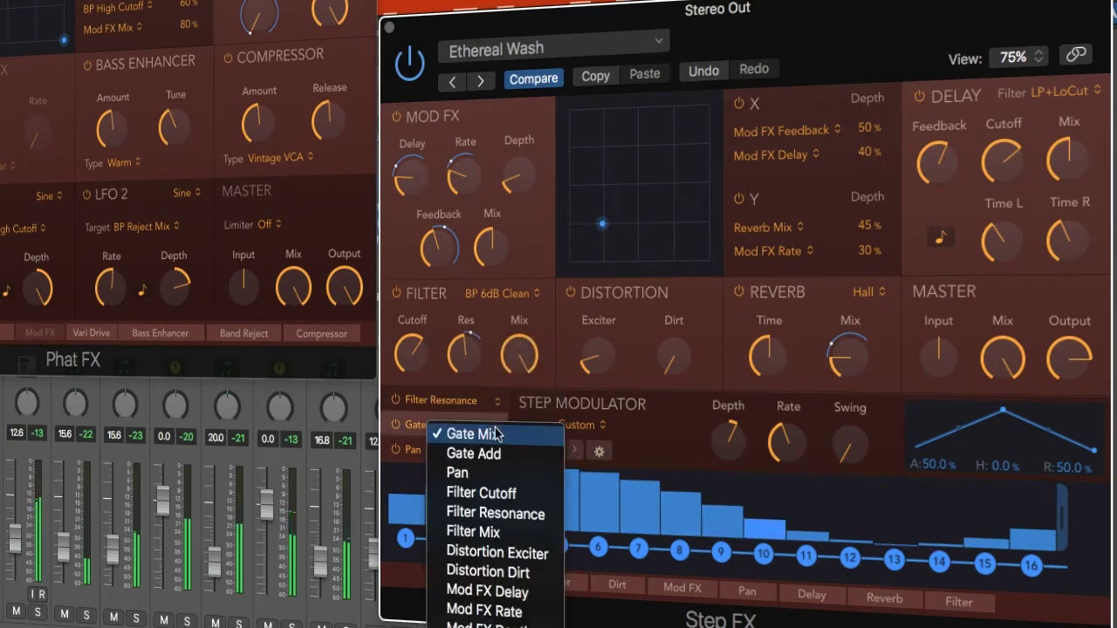
key(Escape)
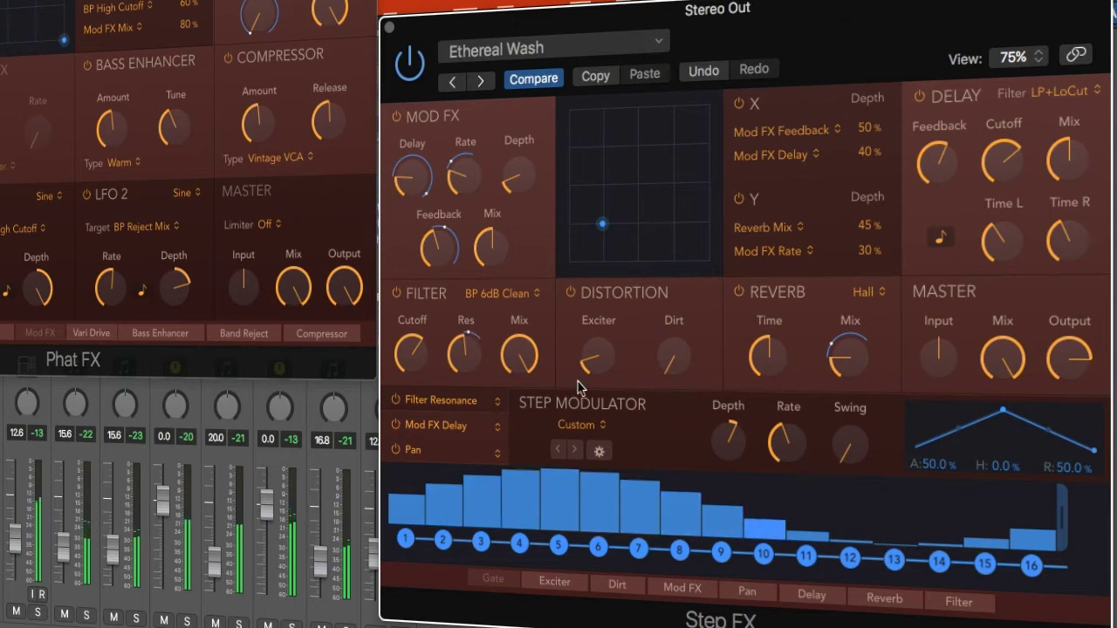
drag(597, 361, 609, 301)
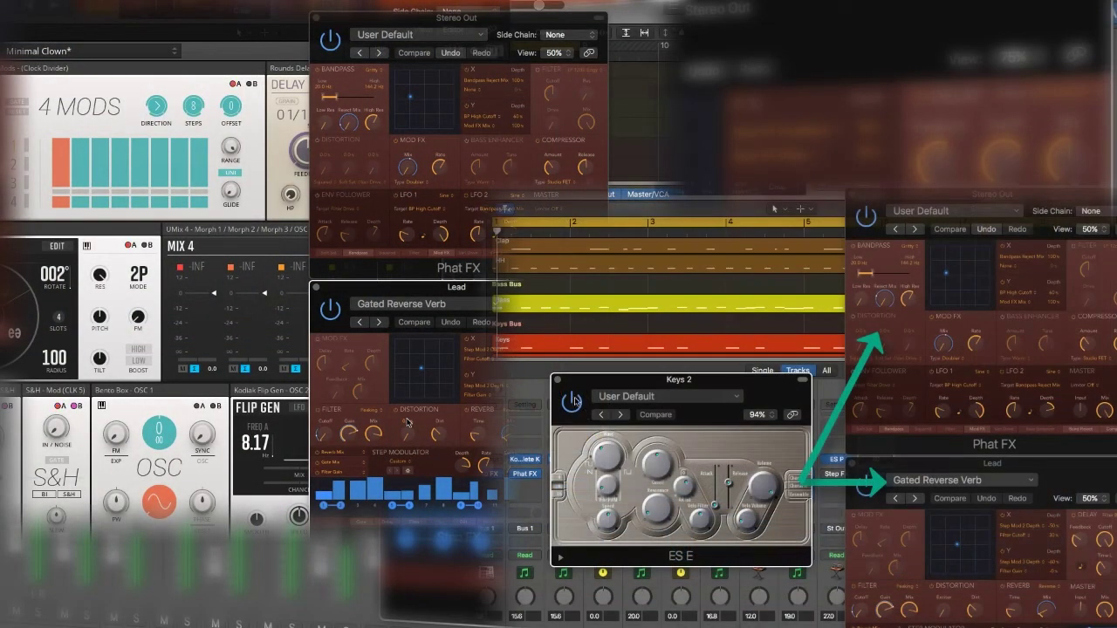
Move the Step FX XY pad point upward to raise its mapped effect amounts
drag(649, 469, 650, 462)
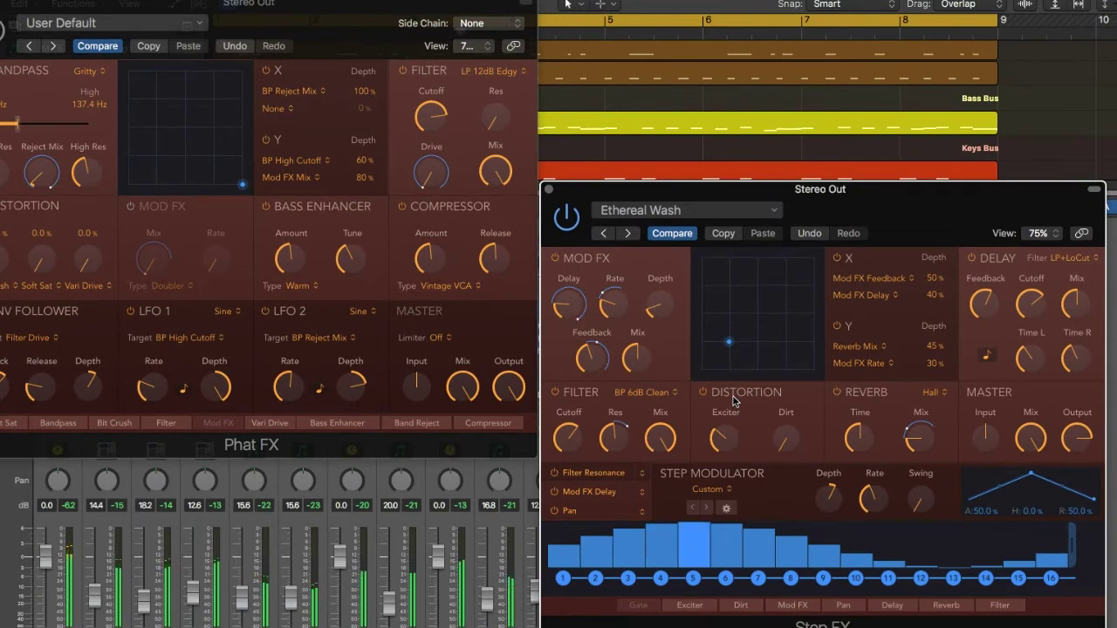
mouse_move(575, 311)
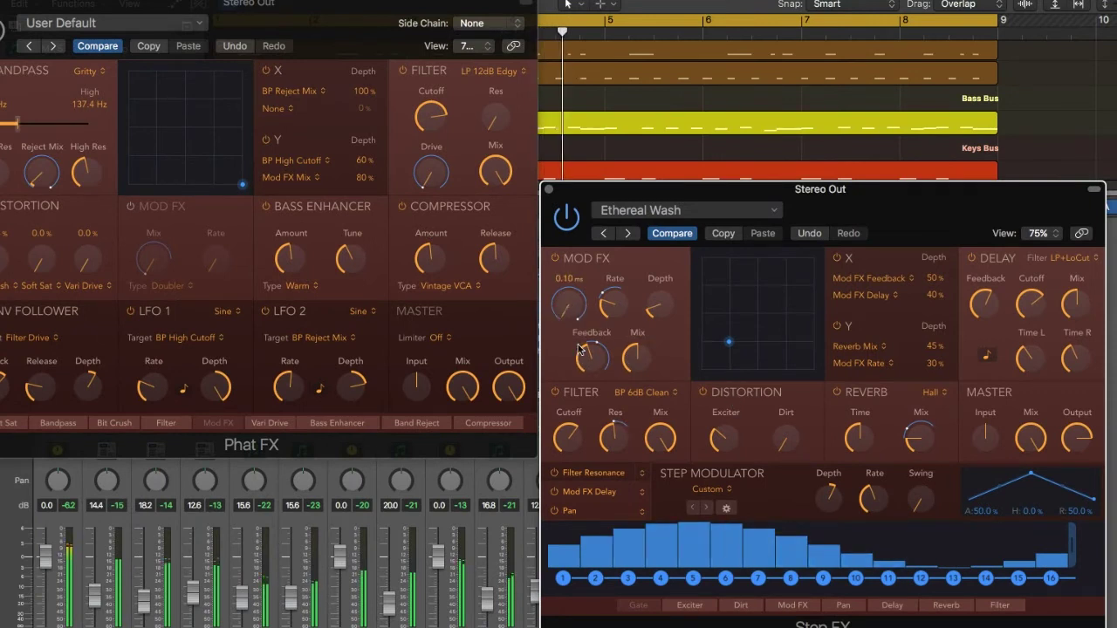
drag(729, 342, 731, 304)
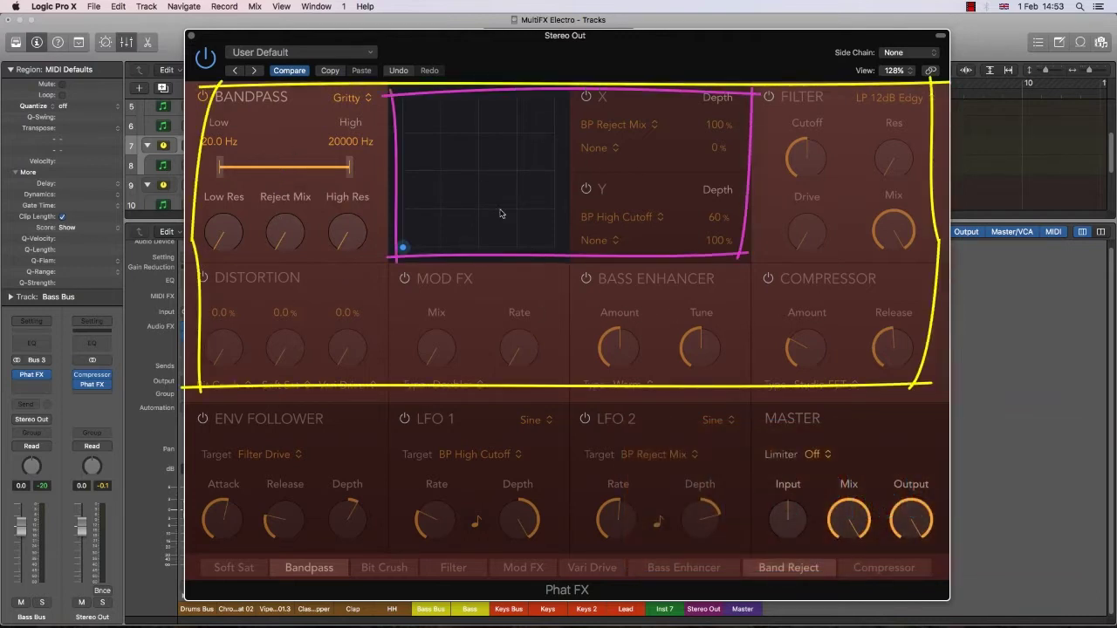
drag(416, 247, 468, 227)
mouse_move(455, 155)
mouse_down()
mouse_move(436, 224)
mouse_move(456, 215)
mouse_move(395, 271)
mouse_move(363, 267)
mouse_up()
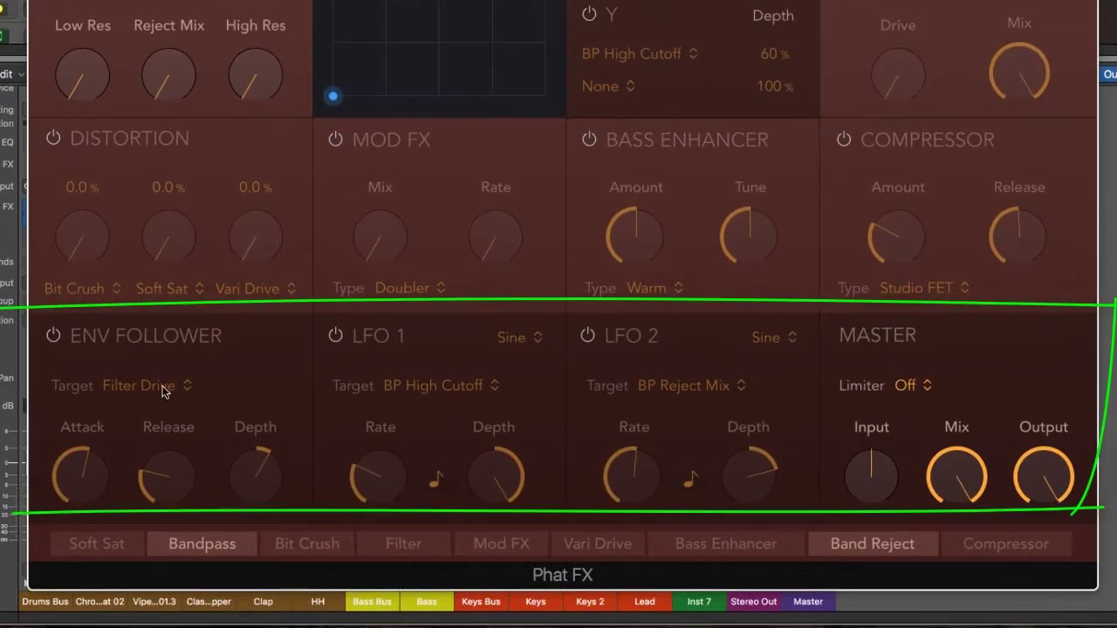
click(53, 335)
mouse_move(75, 472)
mouse_down()
mouse_move(92, 511)
mouse_move(90, 463)
mouse_up()
click(51, 337)
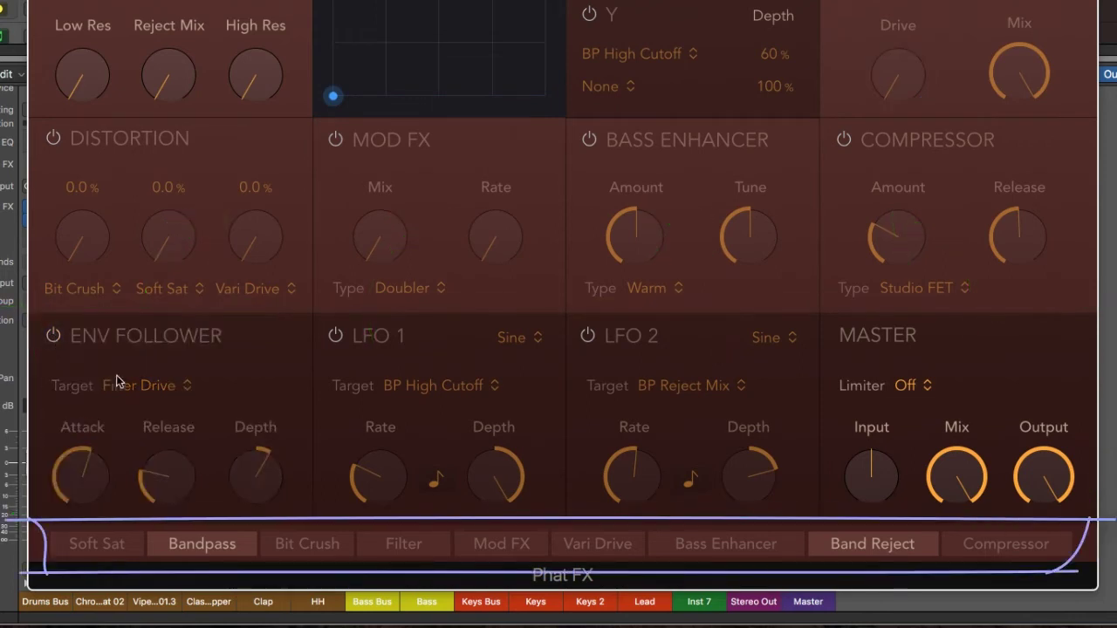
mouse_move(957, 547)
mouse_down()
mouse_move(1012, 545)
mouse_move(601, 556)
mouse_move(960, 546)
mouse_up()
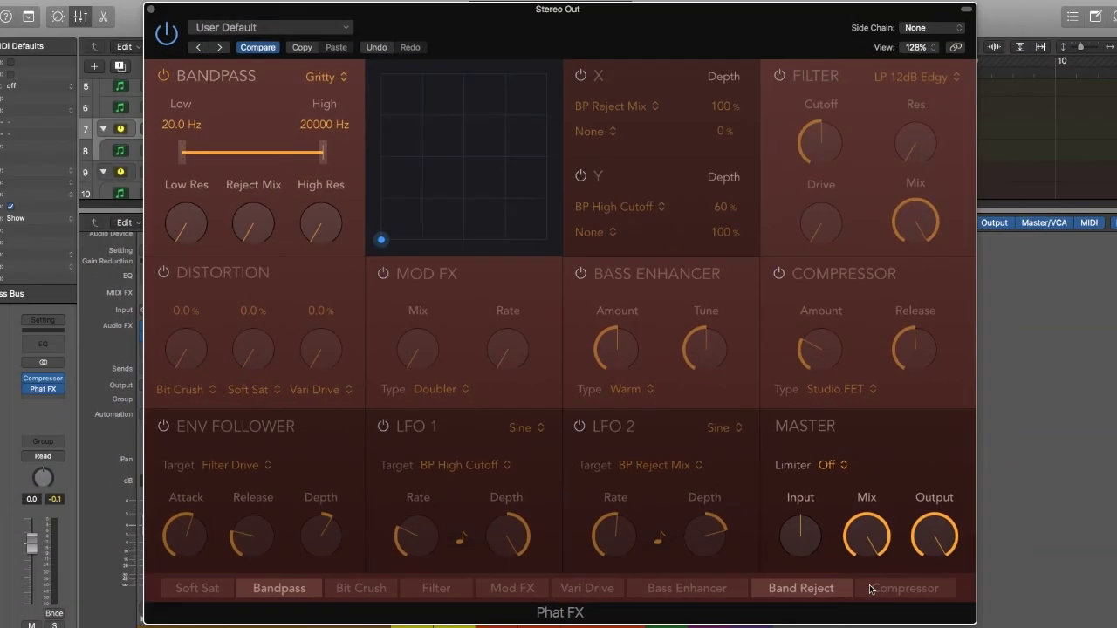
Toggle the Bandpass module and try Sharp and Rich modes, settling on Gritty
click(164, 77)
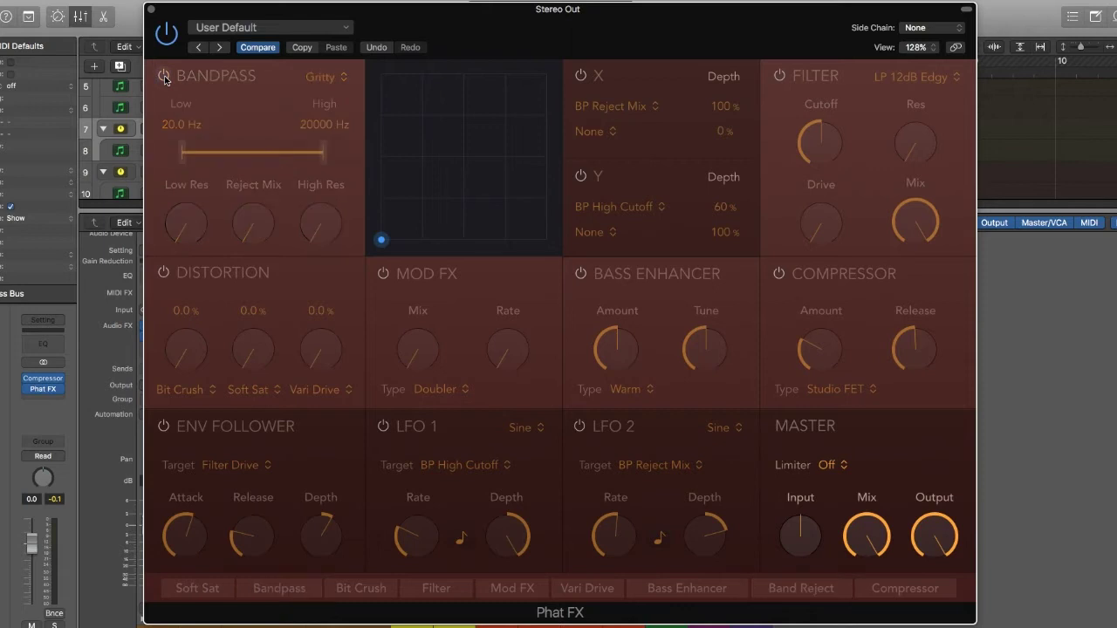
click(164, 77)
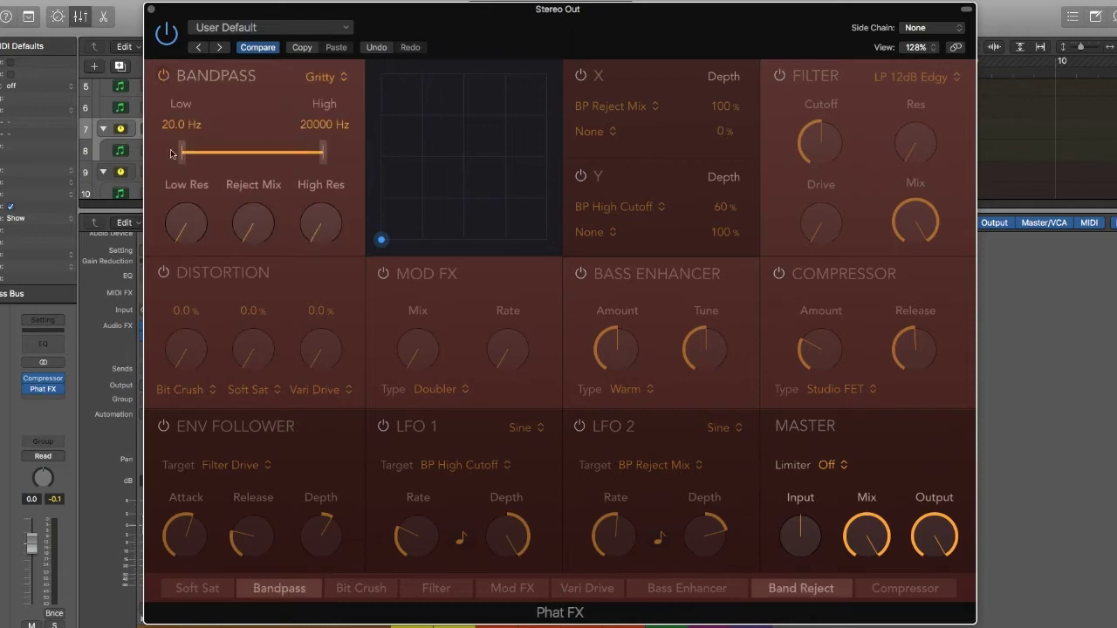
click(343, 78)
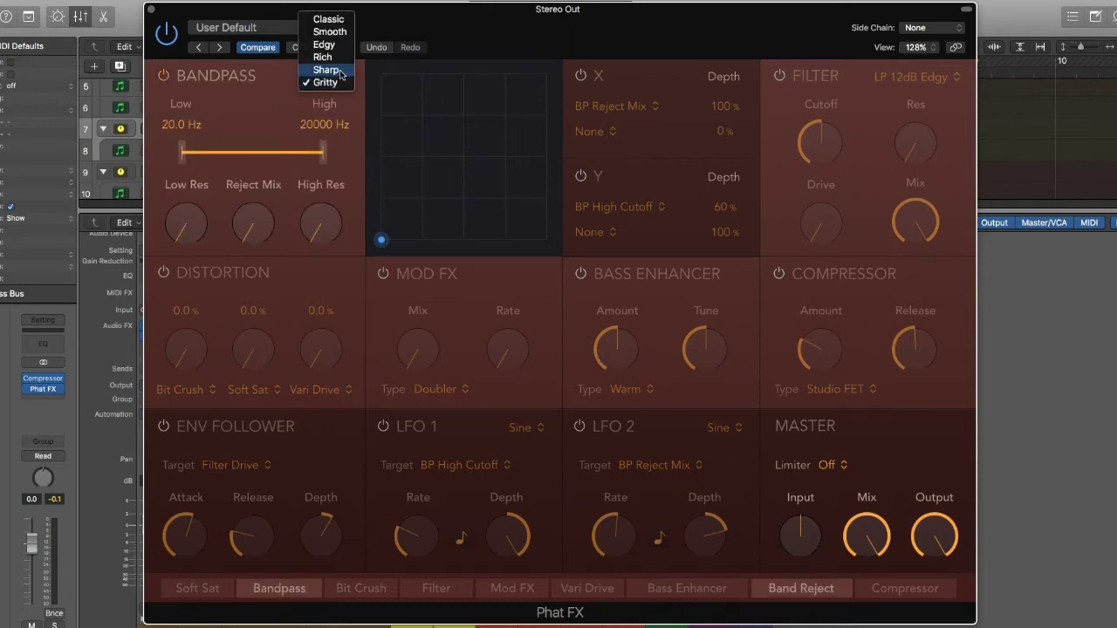
click(340, 96)
click(341, 78)
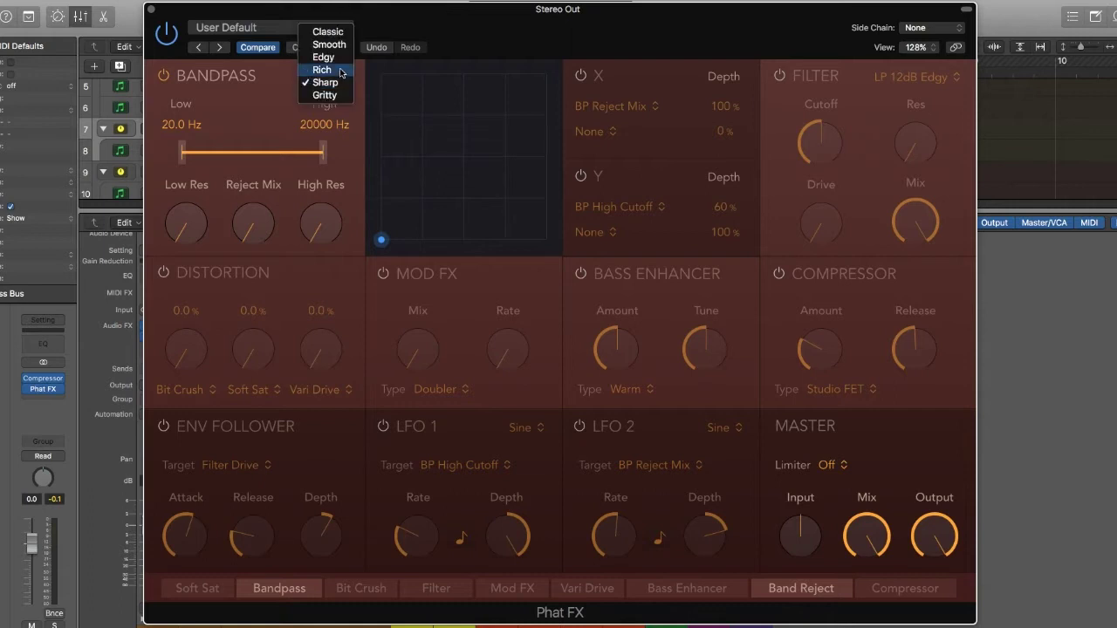
click(339, 69)
click(339, 81)
click(328, 108)
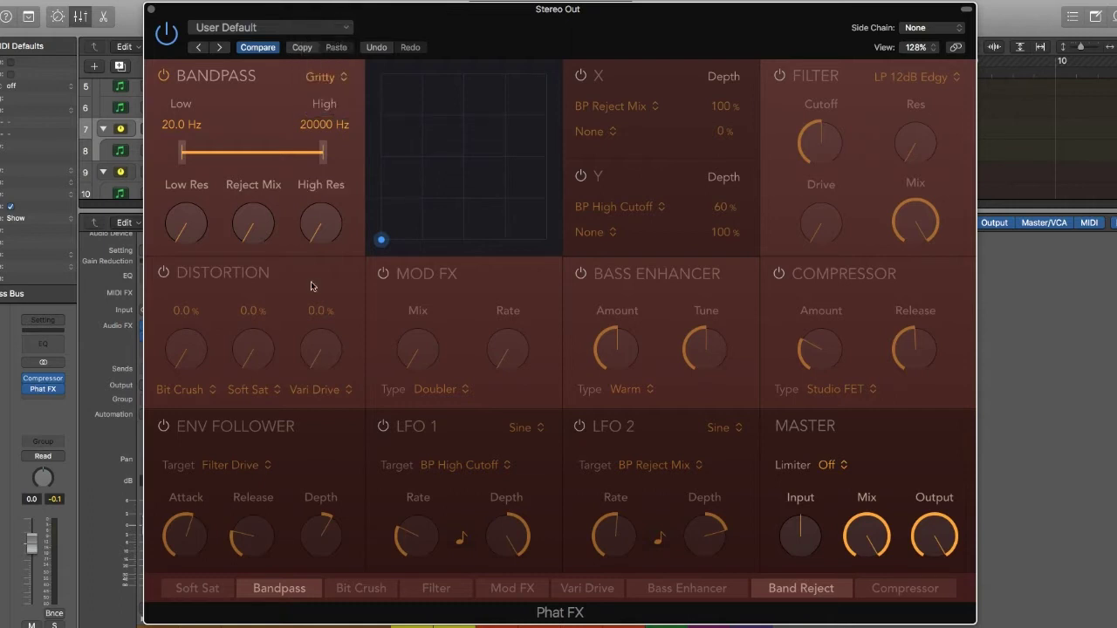
Change the first Distortion type to Squared, then switch the Distortion module off
click(163, 273)
click(198, 392)
click(203, 346)
click(199, 394)
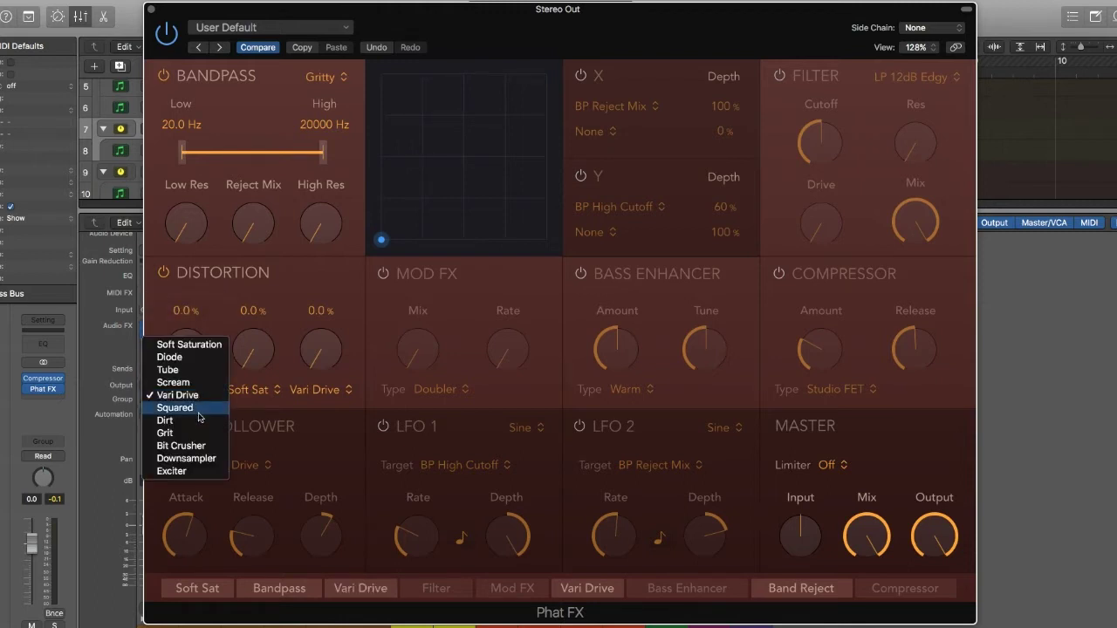
click(201, 408)
click(164, 273)
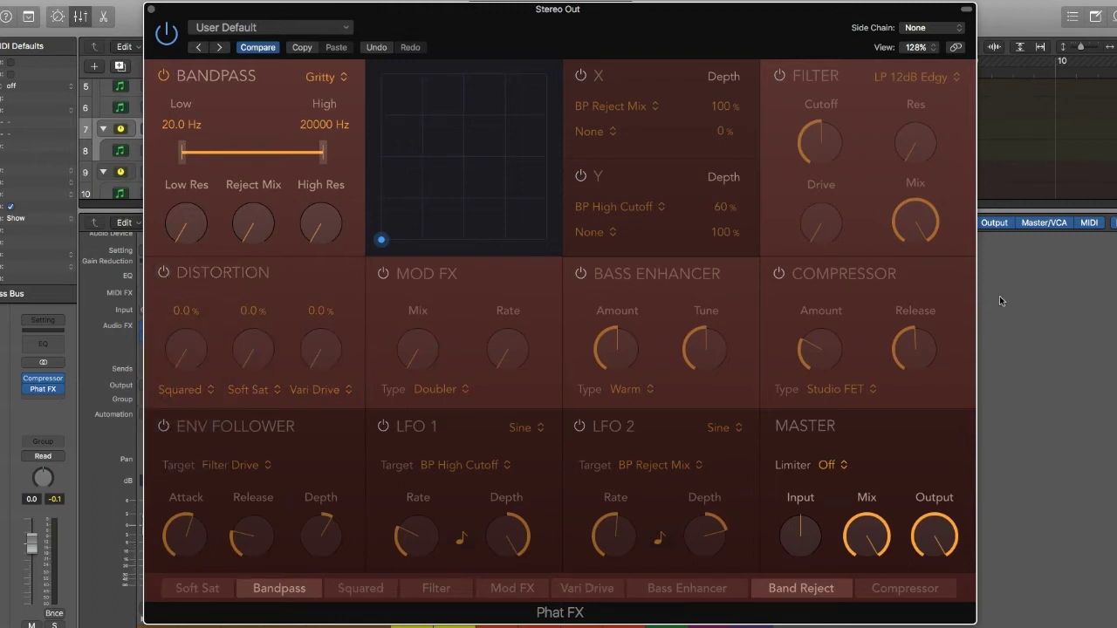
Set the Compressor type to Studio FET and then bypass the Compressor
click(779, 273)
click(844, 390)
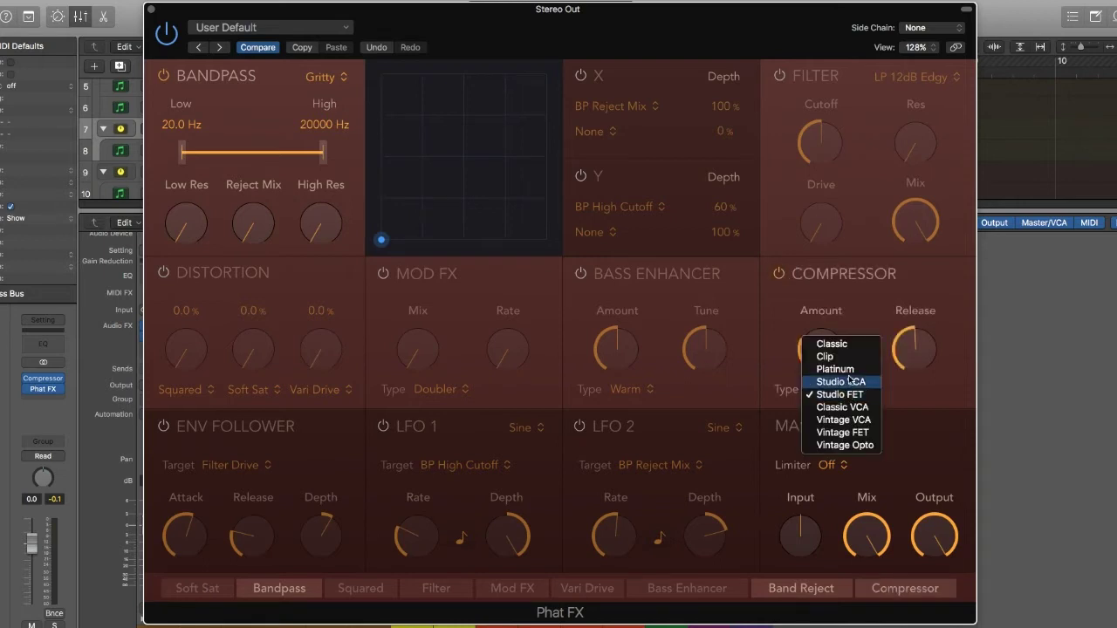
click(849, 381)
click(849, 391)
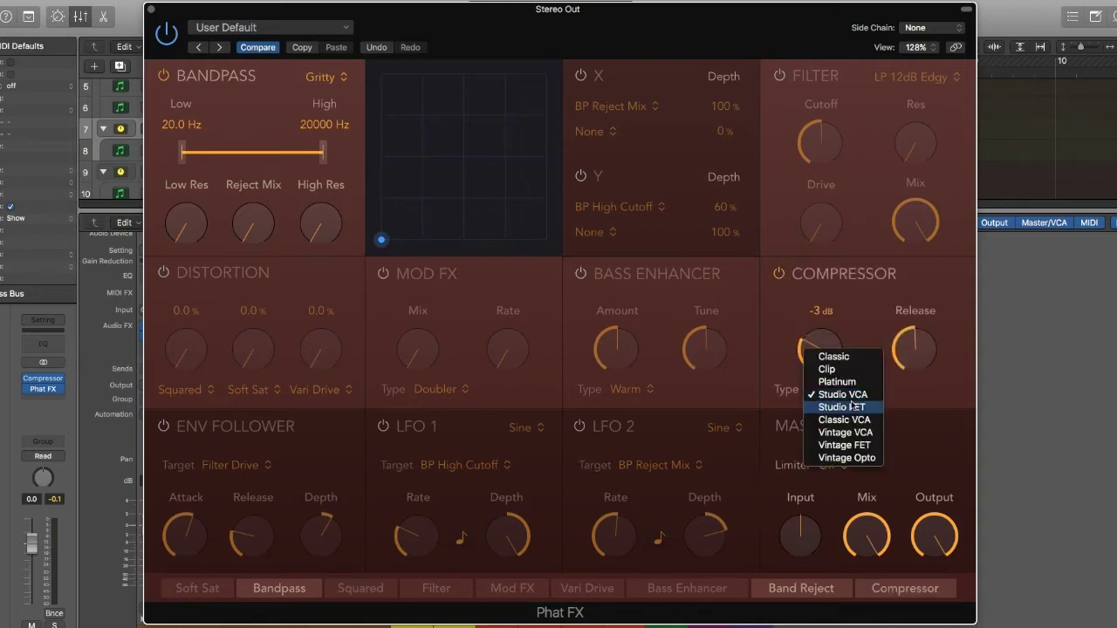
click(851, 407)
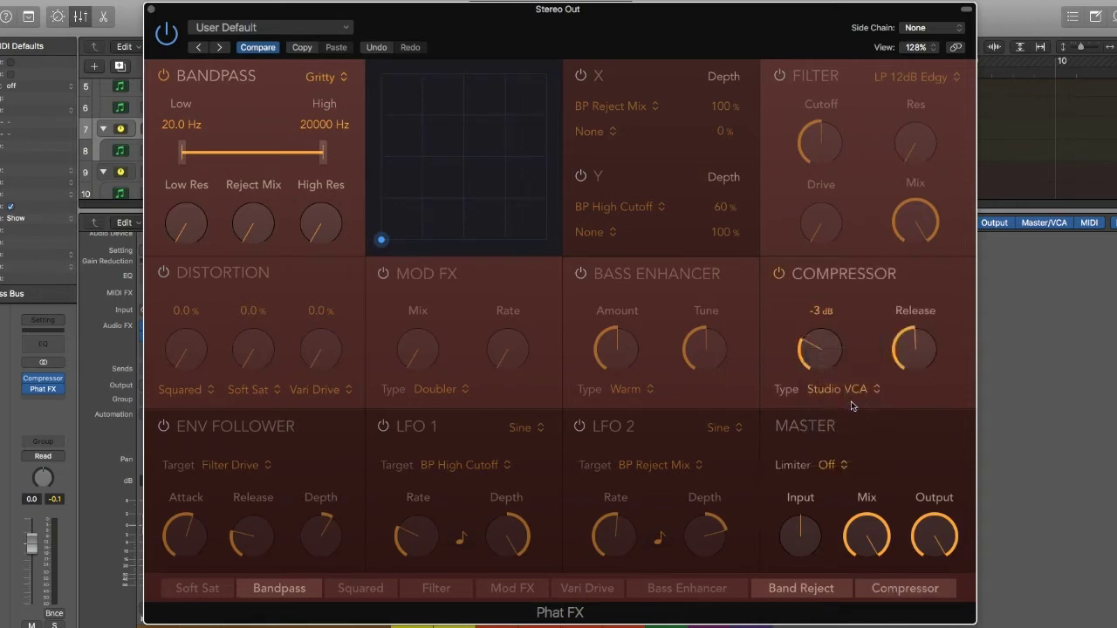
click(779, 274)
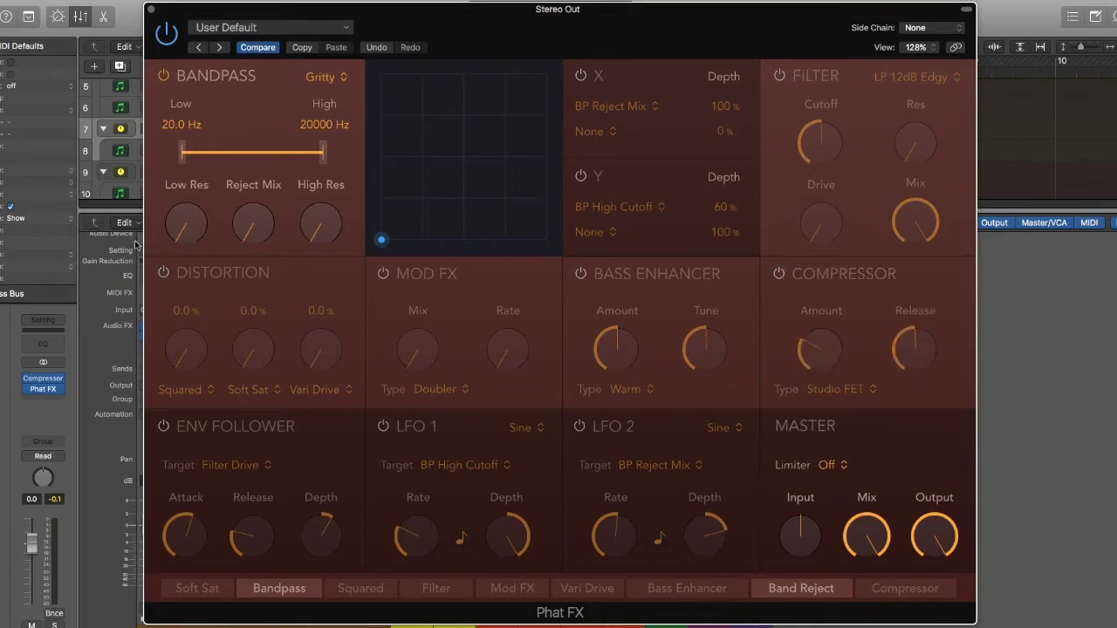
mouse_move(205, 230)
drag(201, 230, 206, 193)
mouse_move(258, 233)
mouse_down()
mouse_move(266, 159)
mouse_move(261, 213)
mouse_up()
click(162, 273)
drag(181, 351, 183, 302)
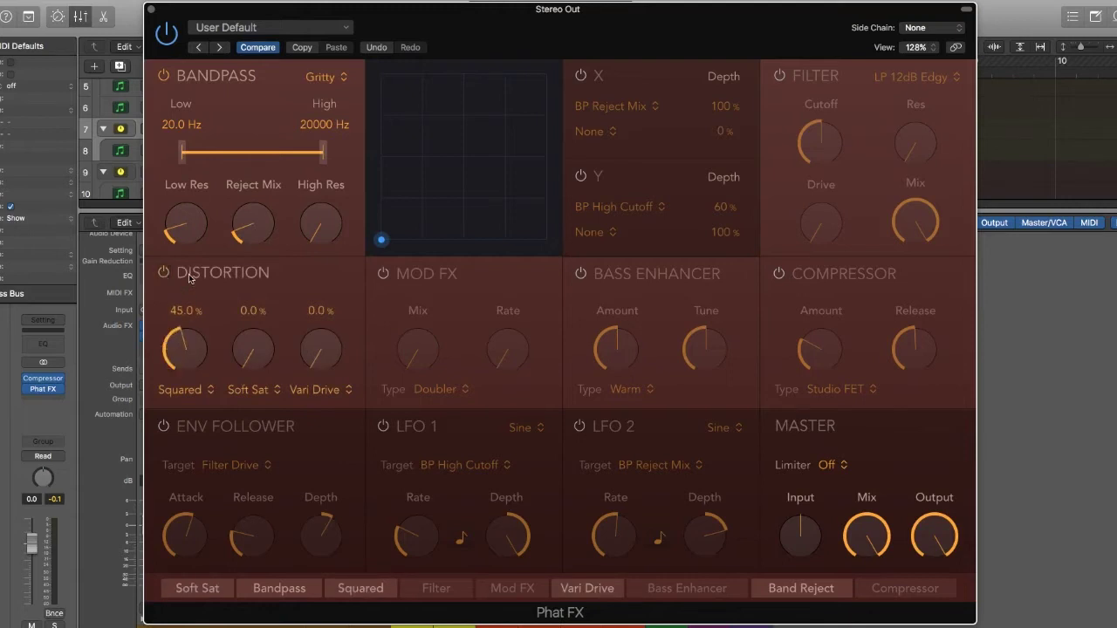
drag(184, 347, 197, 378)
click(165, 277)
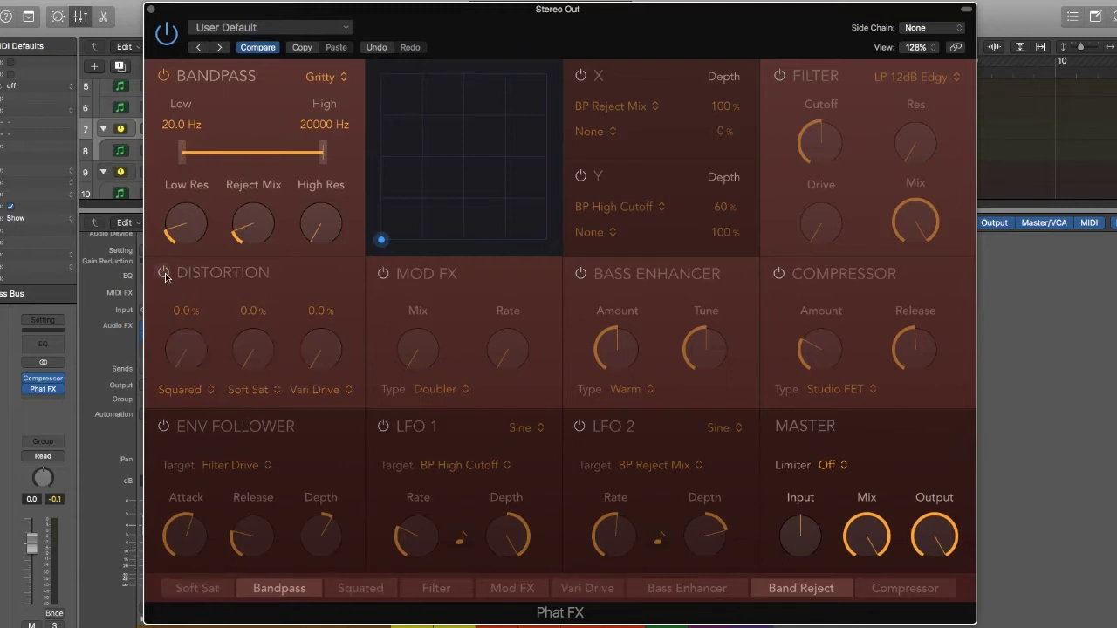
drag(253, 223, 217, 299)
Enable LFO 1 on BP High Cutoff, briefly toggle LFO 2, and sweep the high cutoff back
click(384, 426)
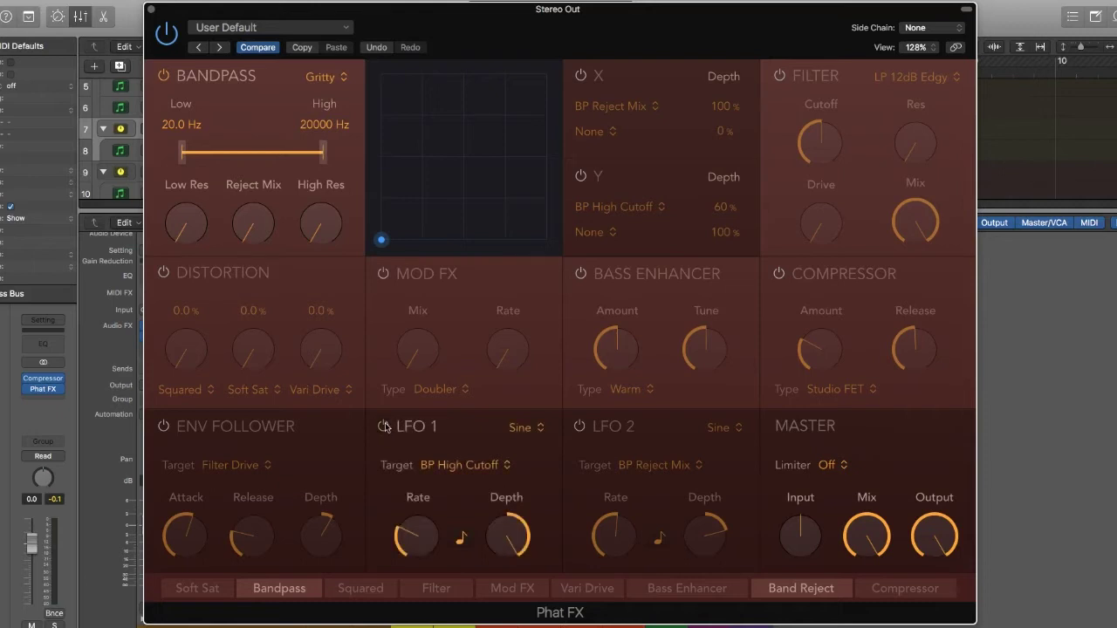
click(578, 426)
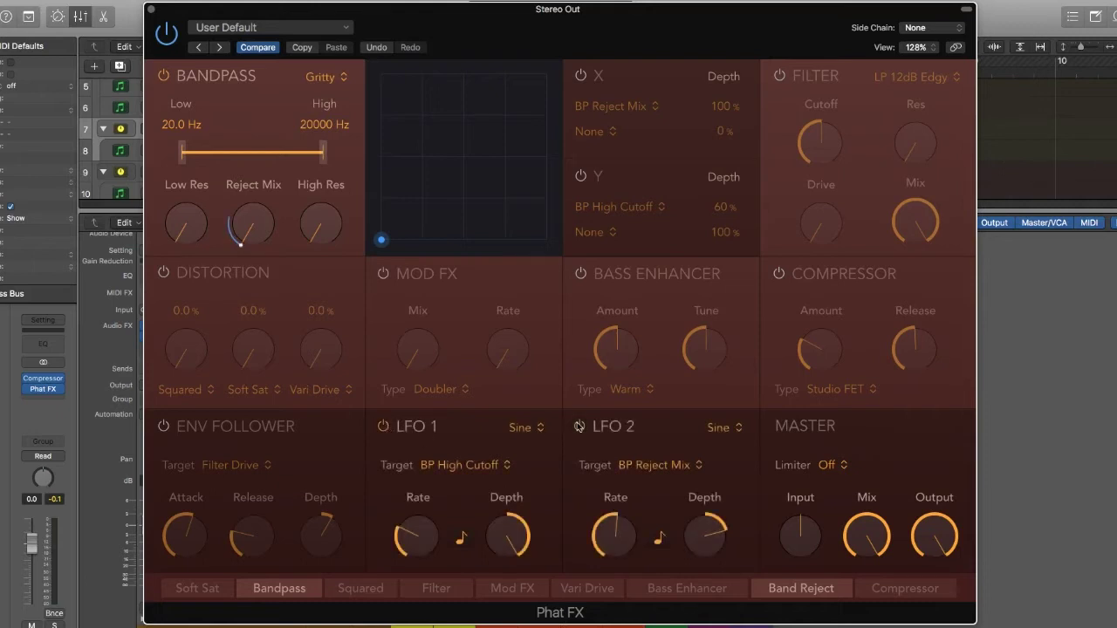
click(579, 426)
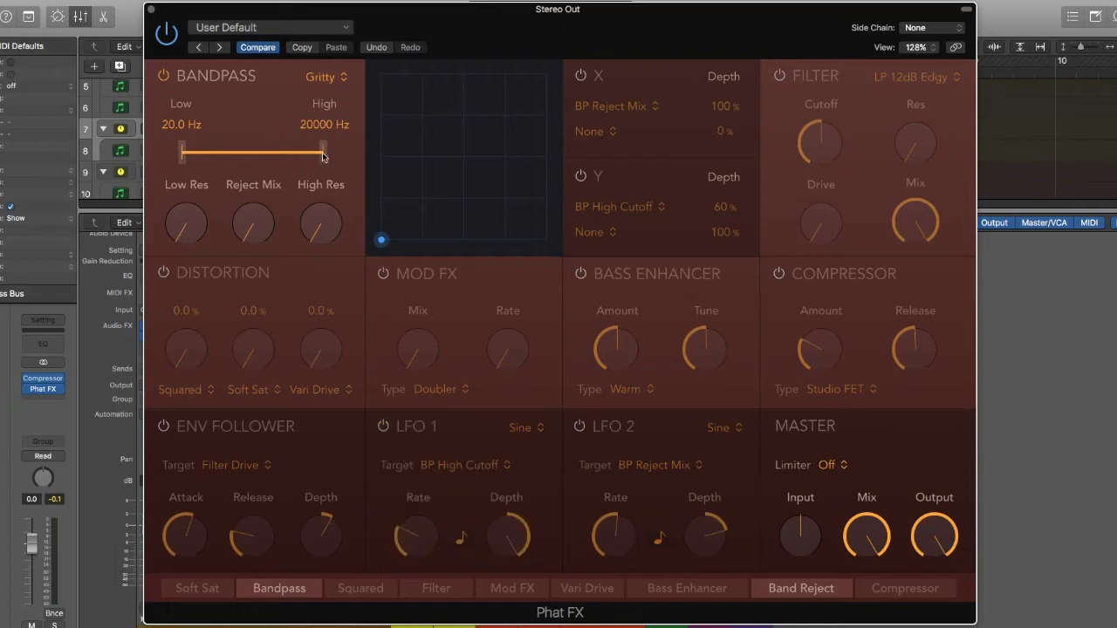
mouse_move(323, 156)
mouse_down()
mouse_move(258, 157)
mouse_move(329, 161)
mouse_up()
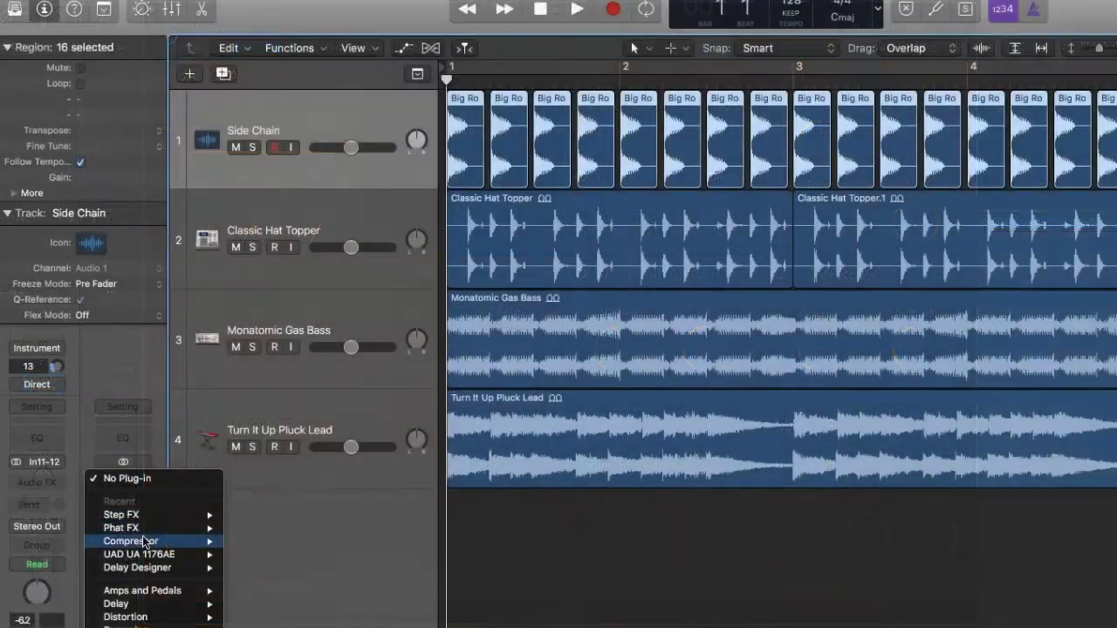
Insert a stereo Compressor side-chained from Side Chain (Audio 1) and start playback
mouse_move(150, 541)
click(258, 542)
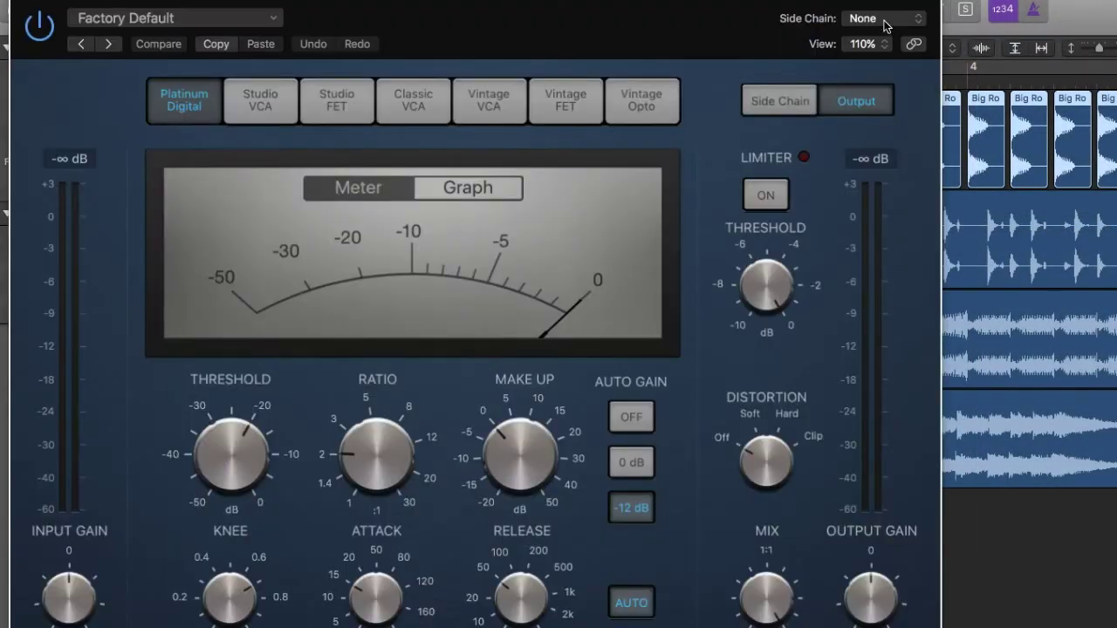
click(885, 19)
click(890, 45)
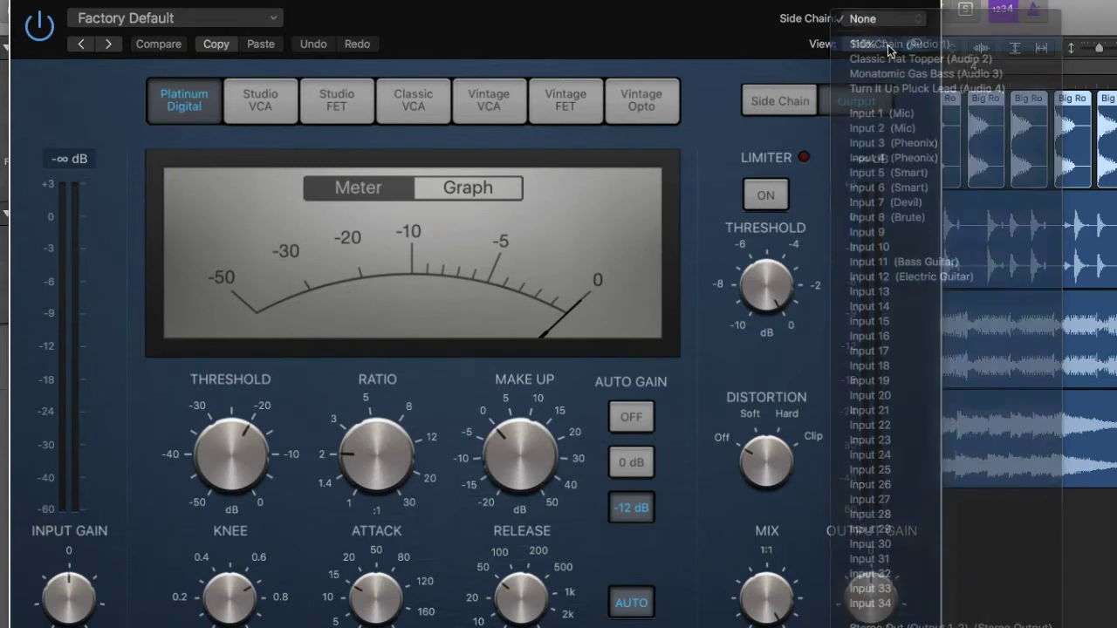
key(space)
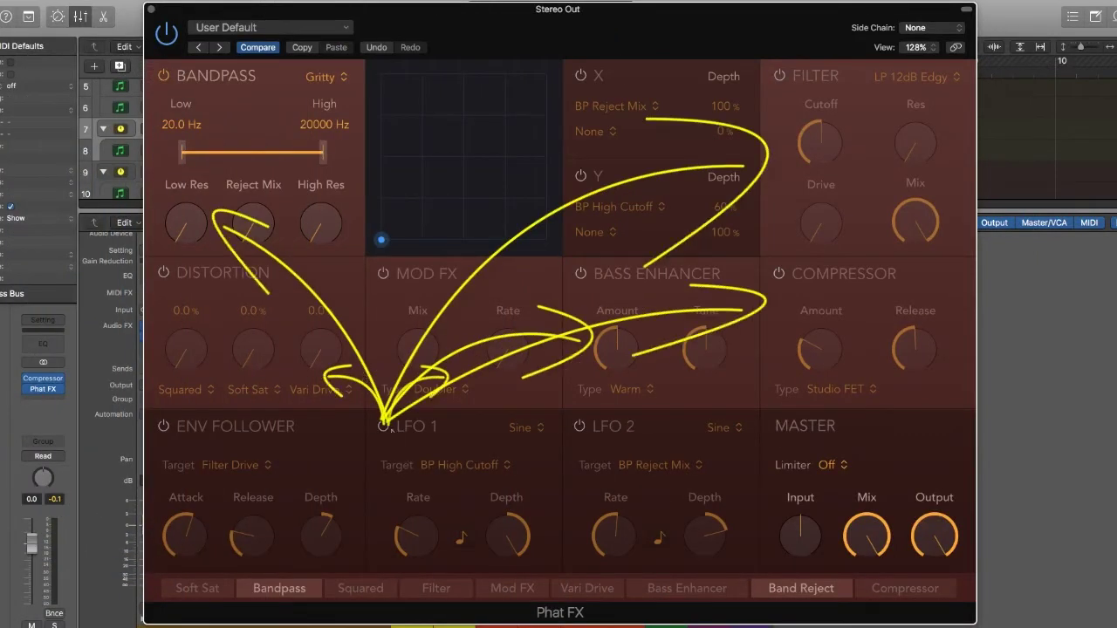
click(491, 466)
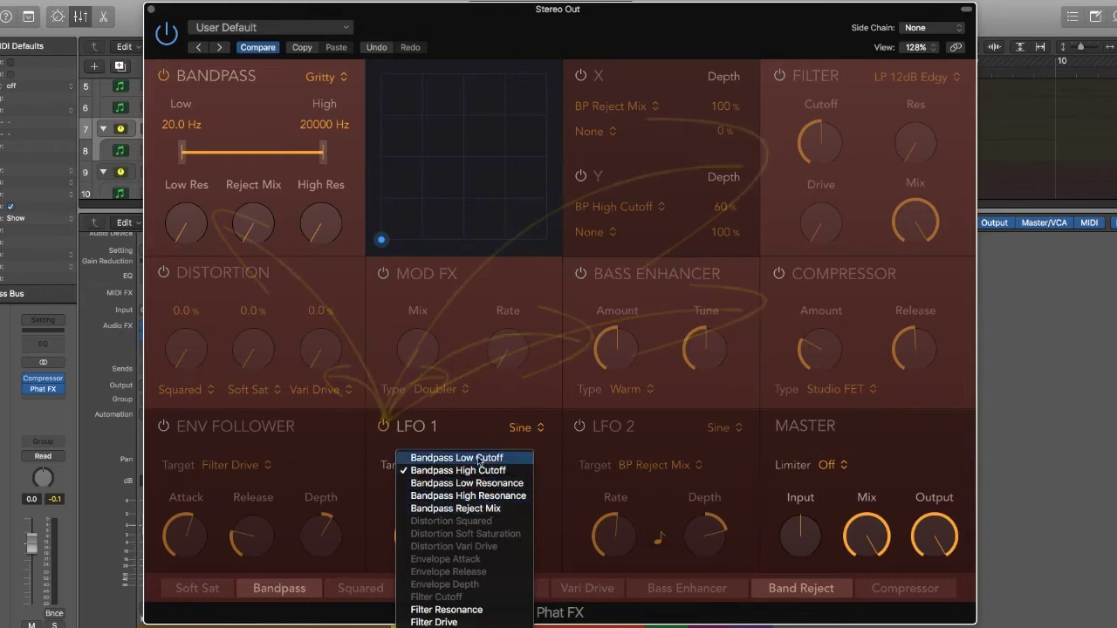
click(474, 436)
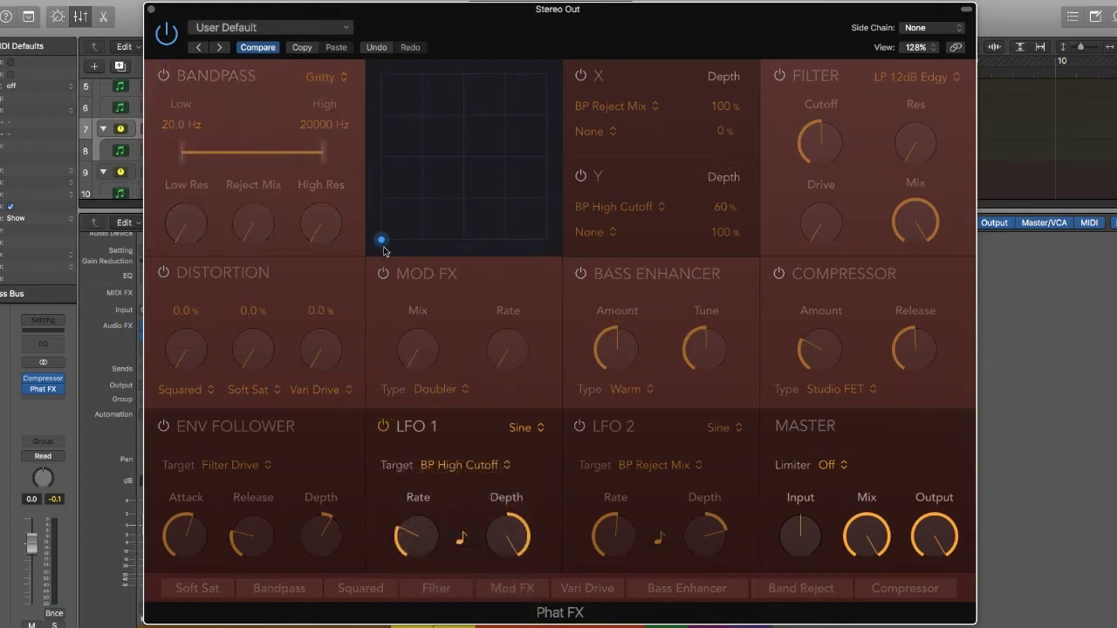
click(490, 469)
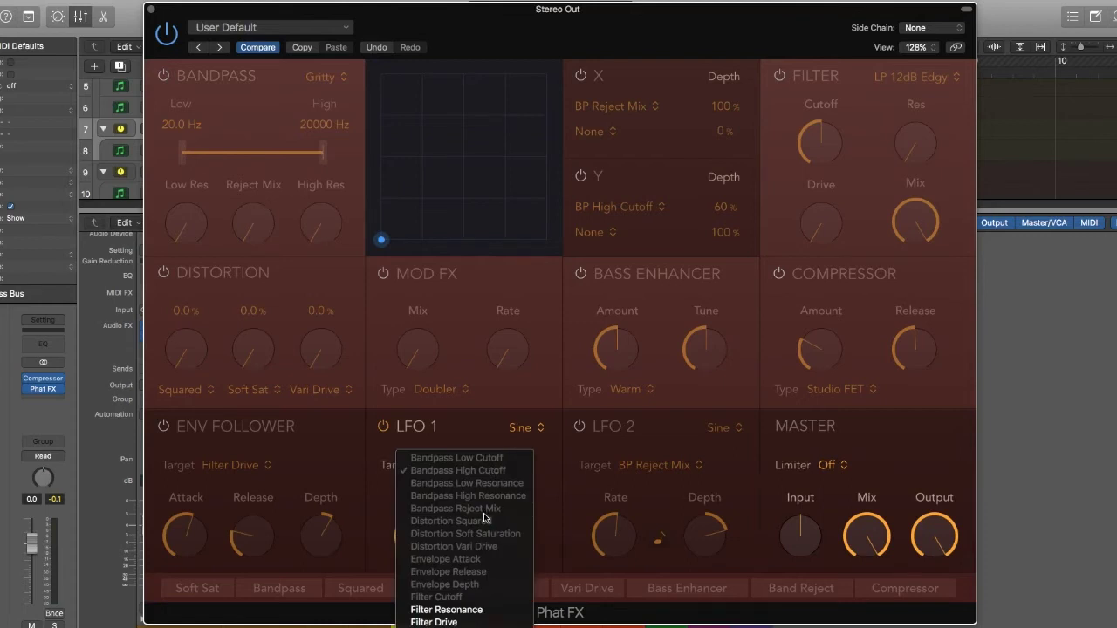
click(473, 448)
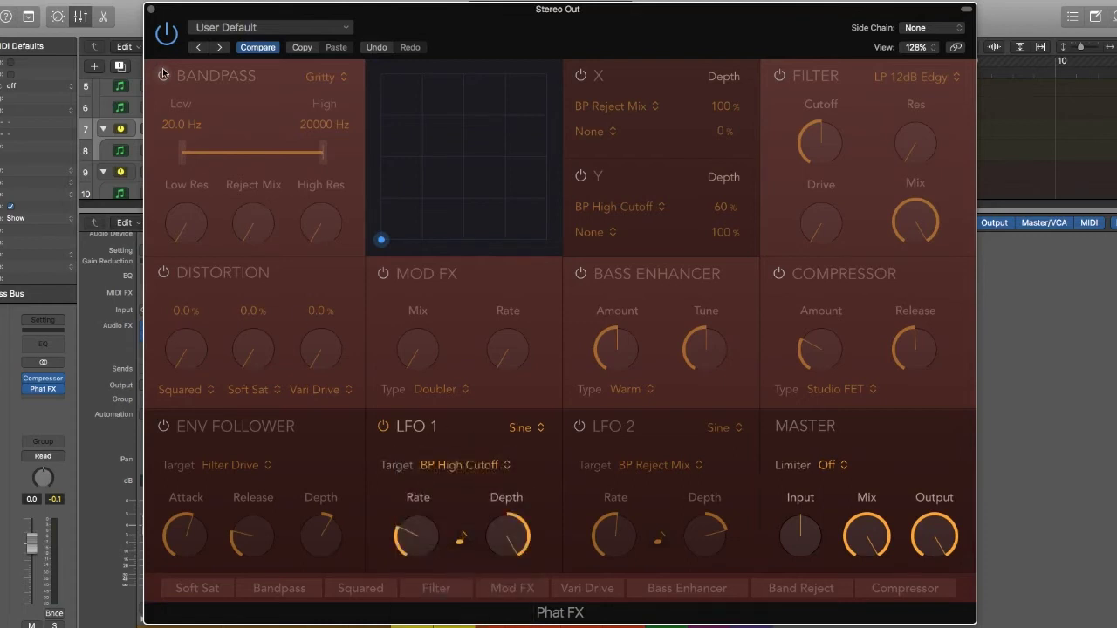
click(496, 466)
click(502, 471)
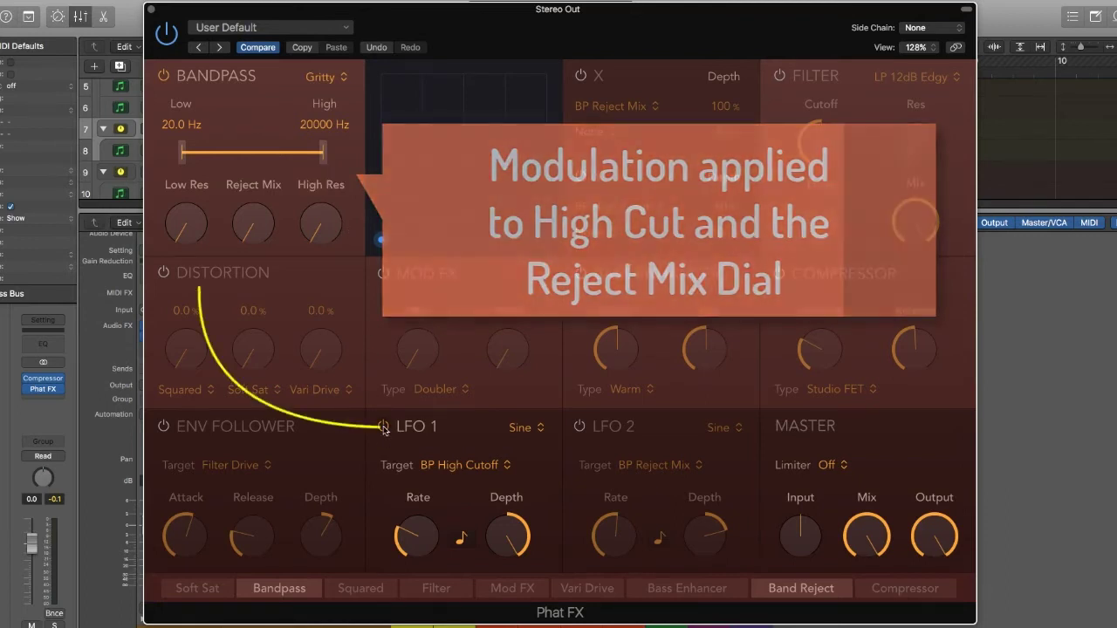
drag(255, 175, 263, 237)
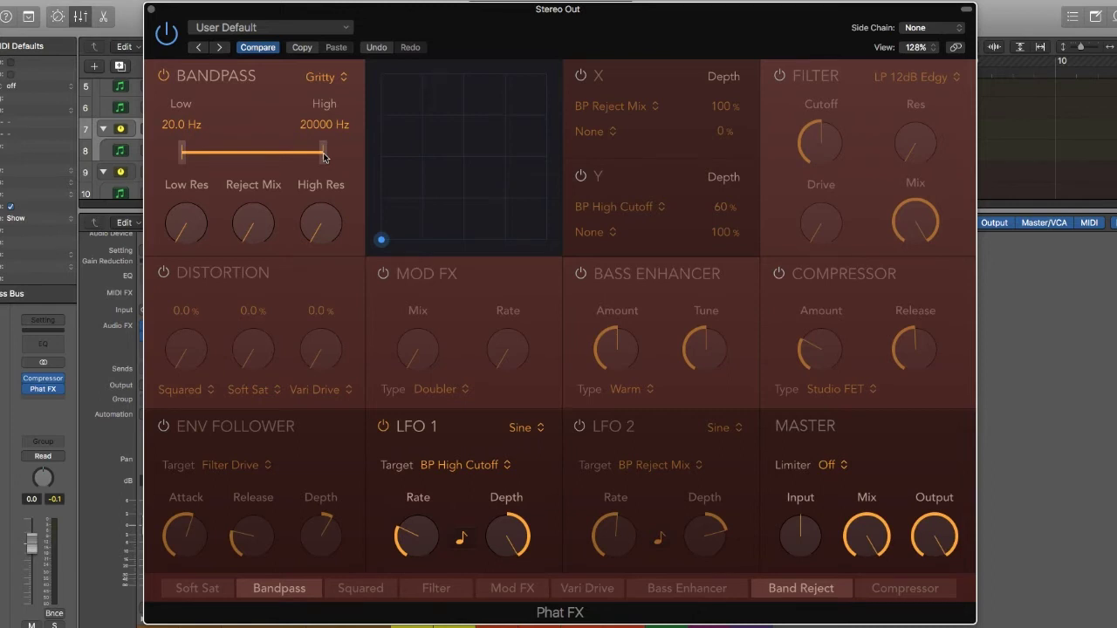
mouse_move(324, 156)
mouse_down()
mouse_move(251, 161)
mouse_move(332, 164)
mouse_up()
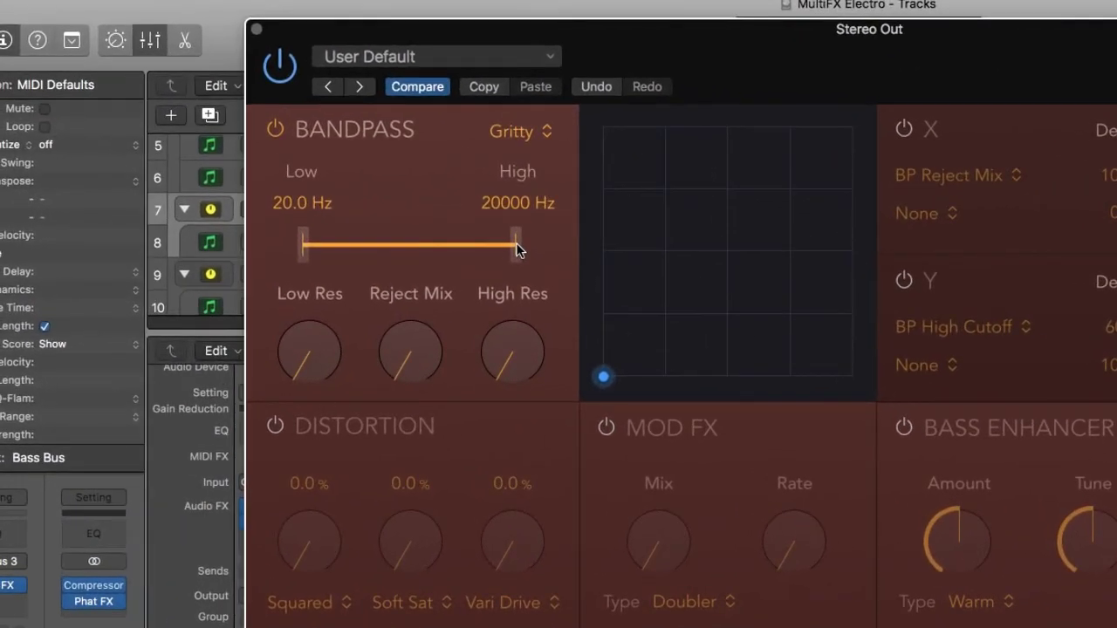
Lower the bandpass high cutoff to 135.5 Hz and raise High Res and Reject Mix to 59.3%
drag(516, 249, 361, 262)
drag(521, 366, 535, 205)
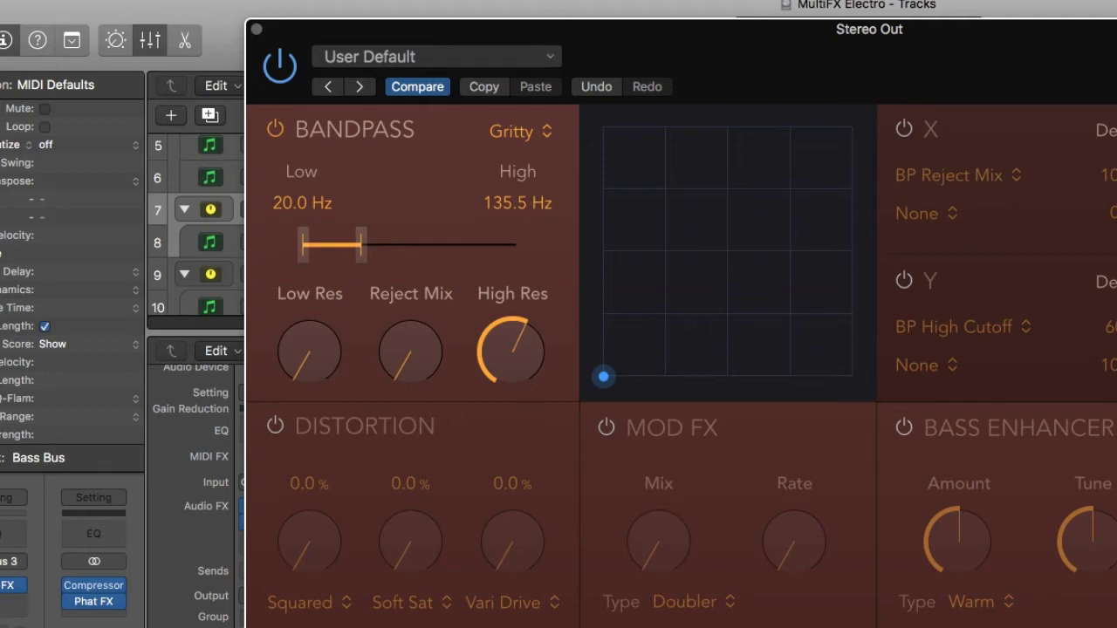
mouse_move(413, 369)
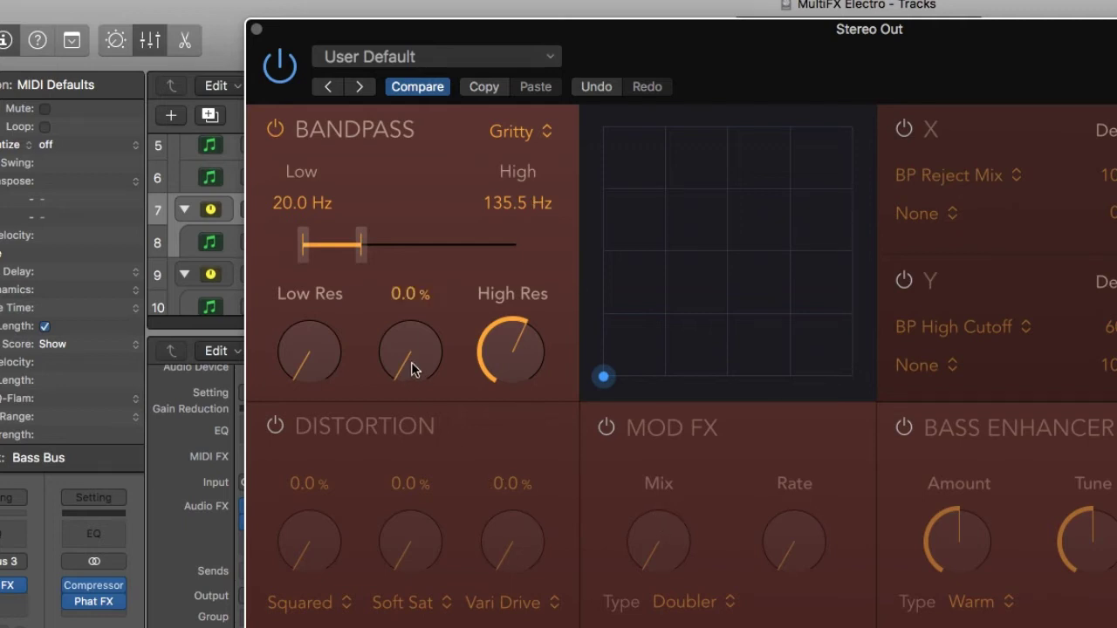
drag(413, 369, 429, 200)
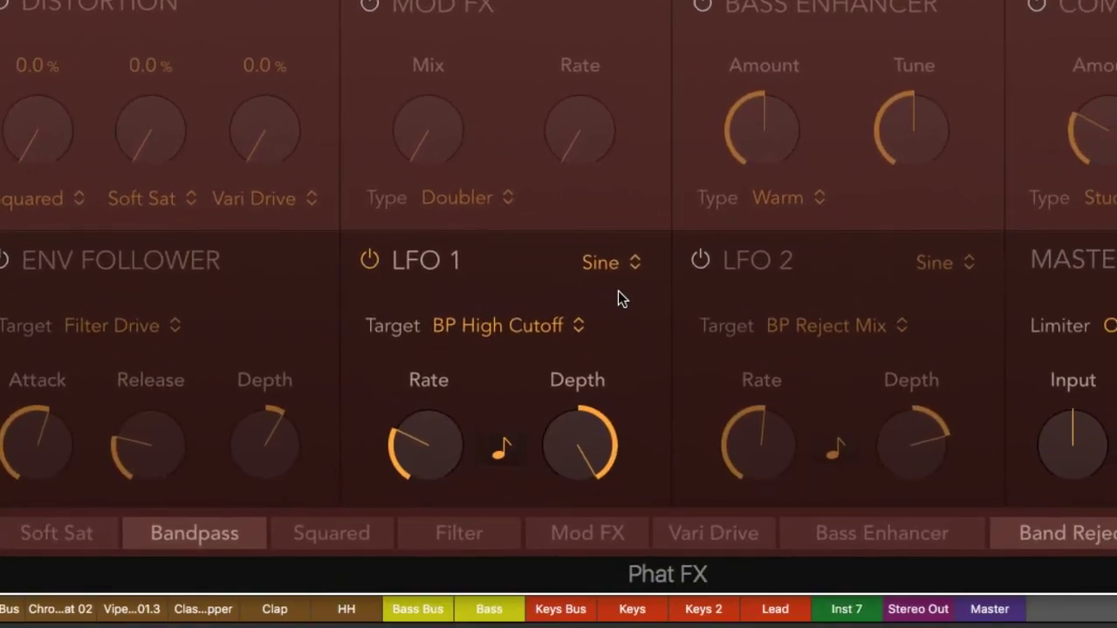
Toggle LFO 1 and keep BP High Cutoff as its target
click(382, 264)
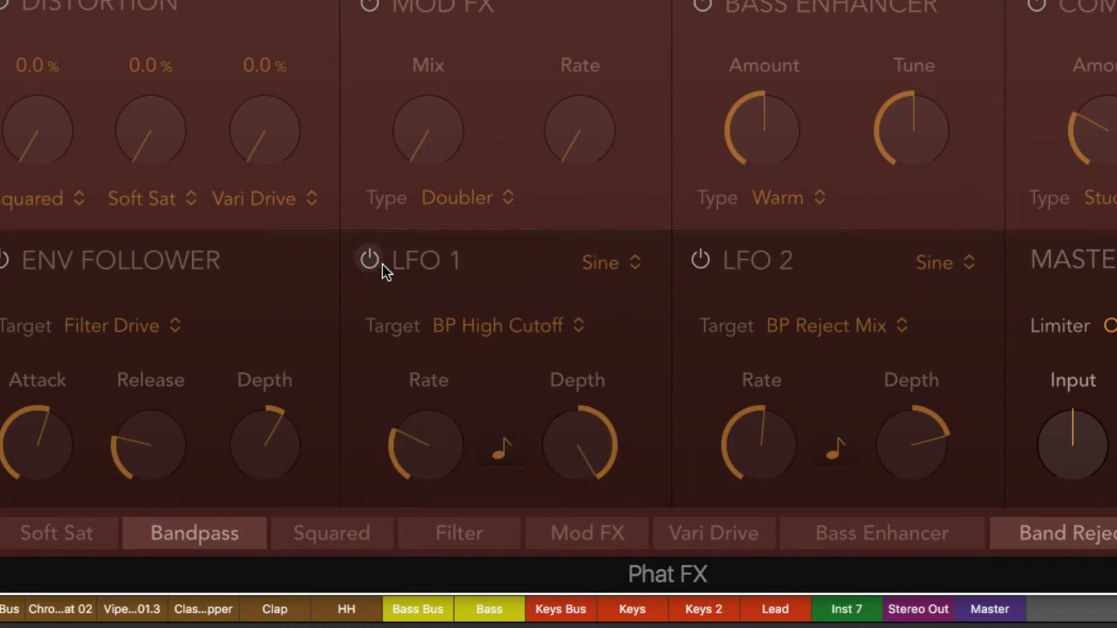
click(382, 263)
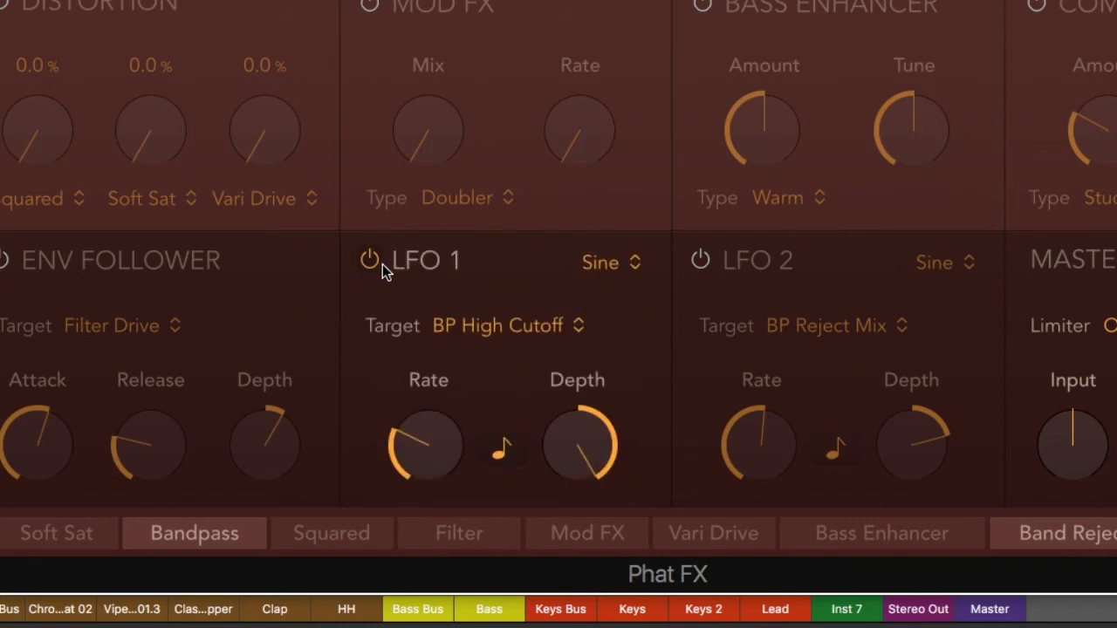
click(581, 326)
click(581, 337)
Keep LFO 1 at 100% depth and a 2-bar rate, and ease High Res down to 67.3%
mouse_move(578, 447)
drag(576, 447, 575, 436)
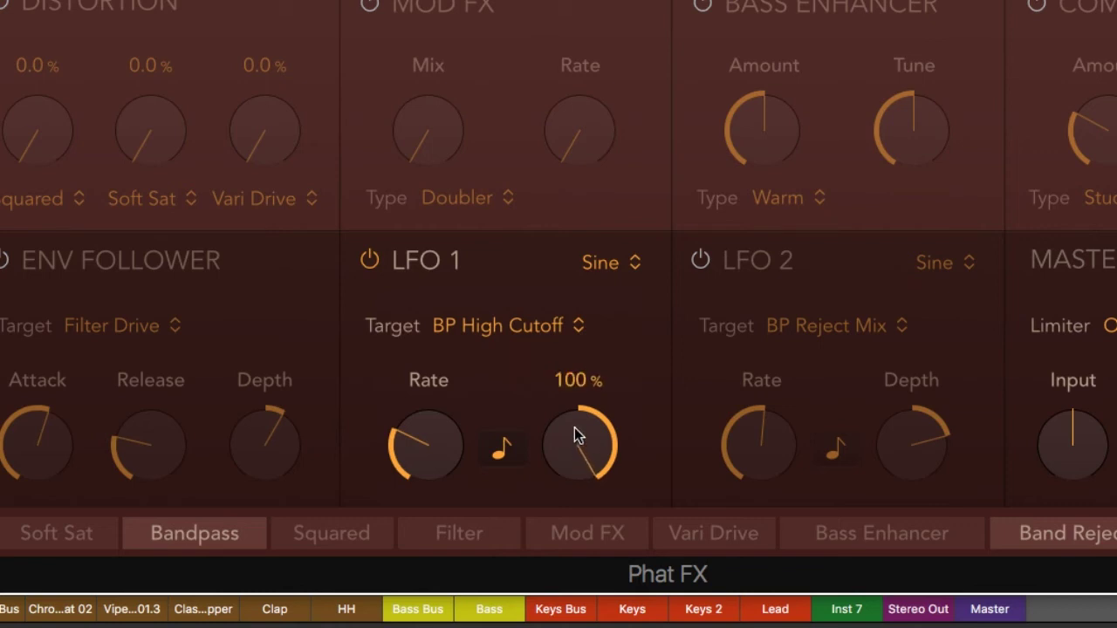
mouse_move(438, 448)
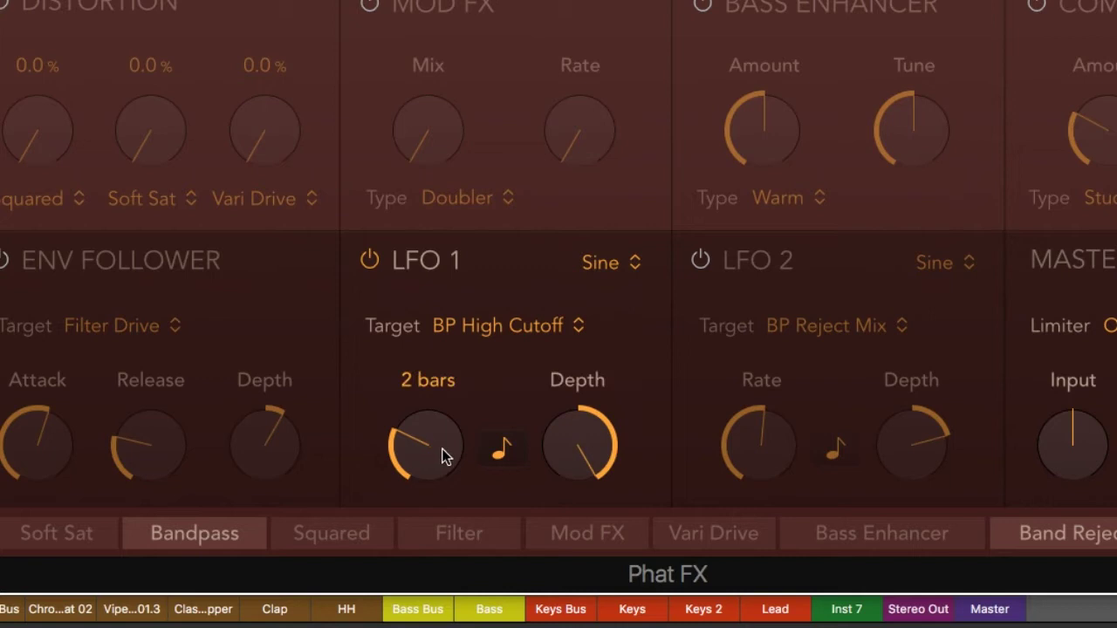
mouse_move(441, 455)
mouse_down()
mouse_move(449, 494)
mouse_move(449, 463)
mouse_up()
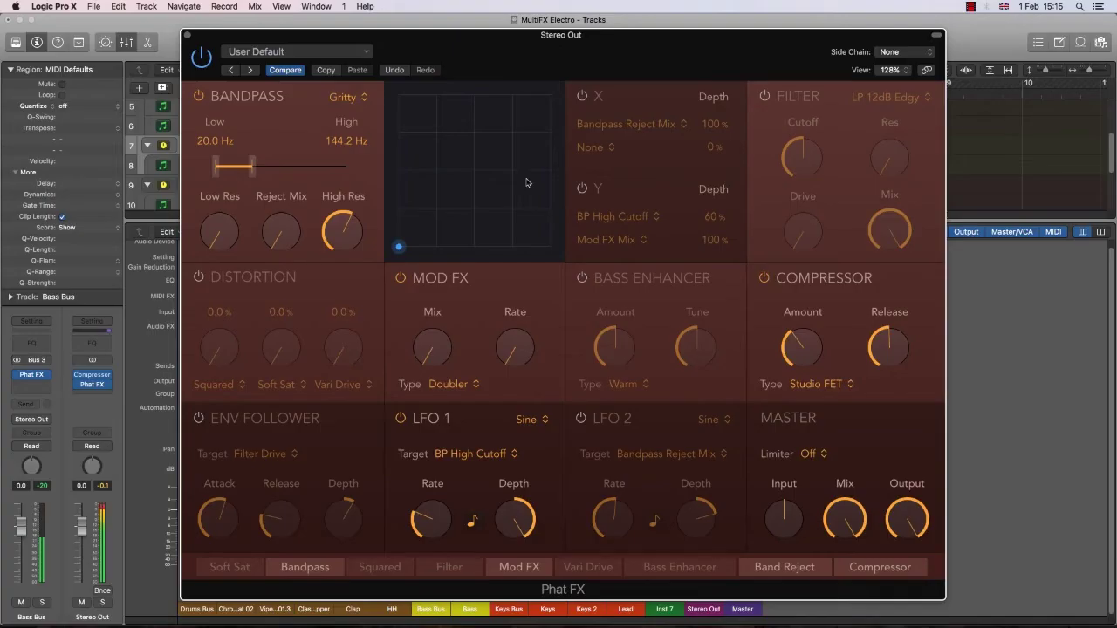
drag(343, 226, 345, 181)
mouse_move(338, 238)
mouse_down()
mouse_move(344, 267)
mouse_move(349, 245)
mouse_up()
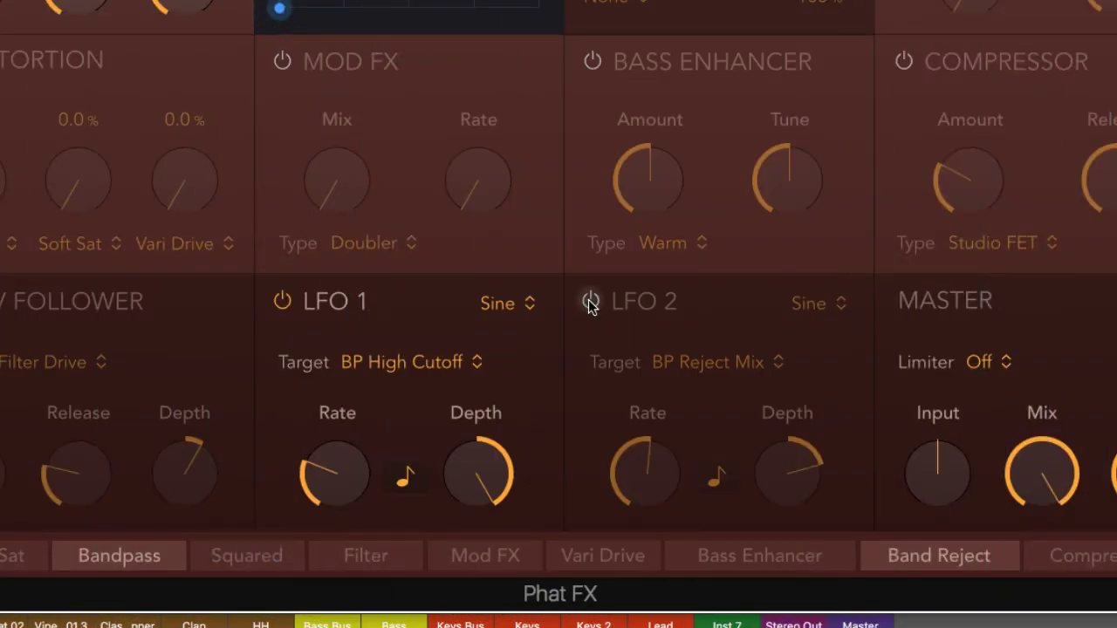
Switch on LFO 2 targeting Bandpass Reject Mix and set Reject Mix to 60.0%
click(590, 302)
click(756, 368)
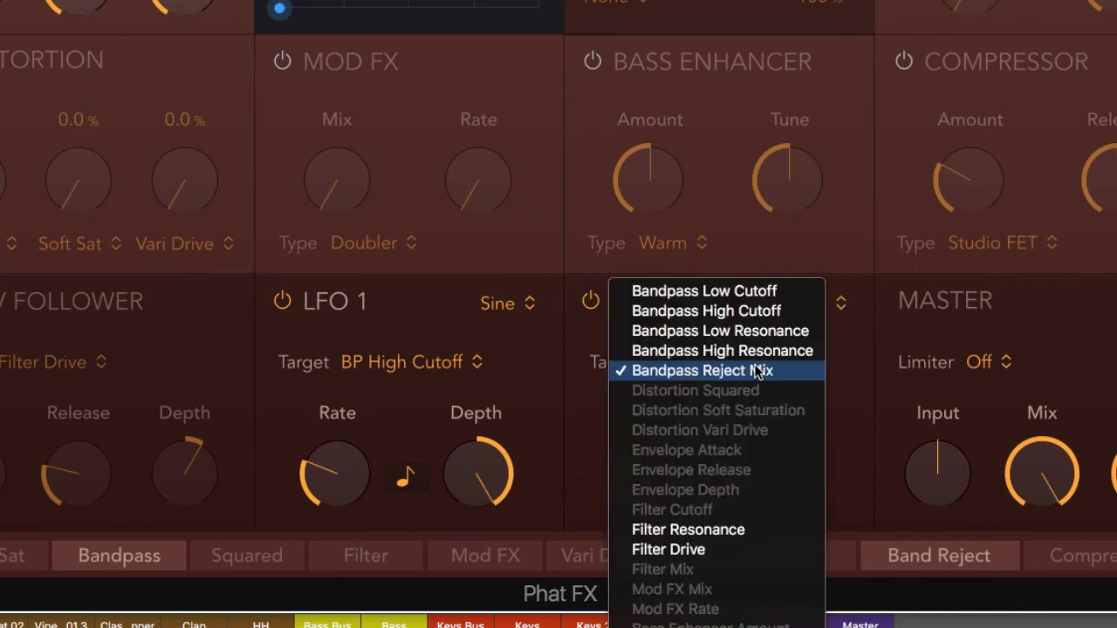
click(759, 372)
mouse_move(773, 466)
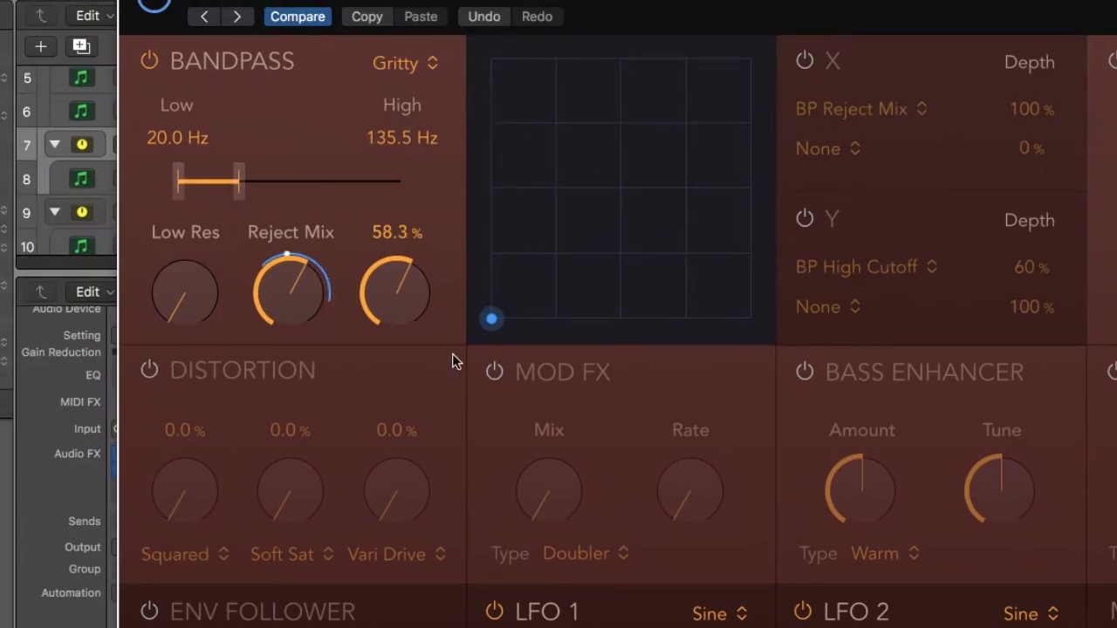
mouse_move(279, 281)
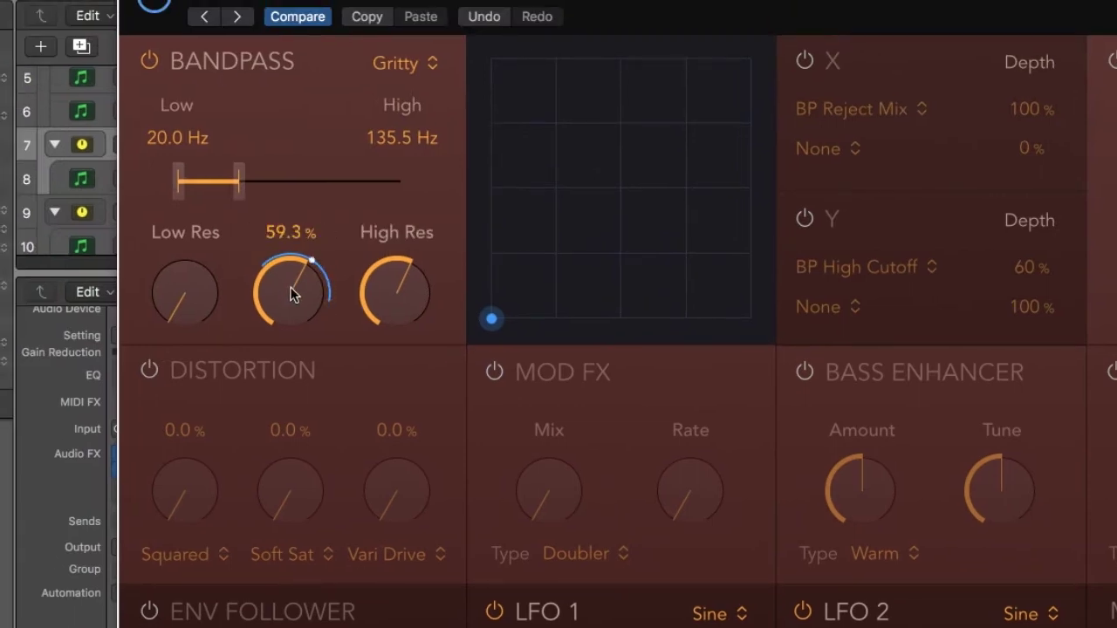
drag(292, 294, 294, 288)
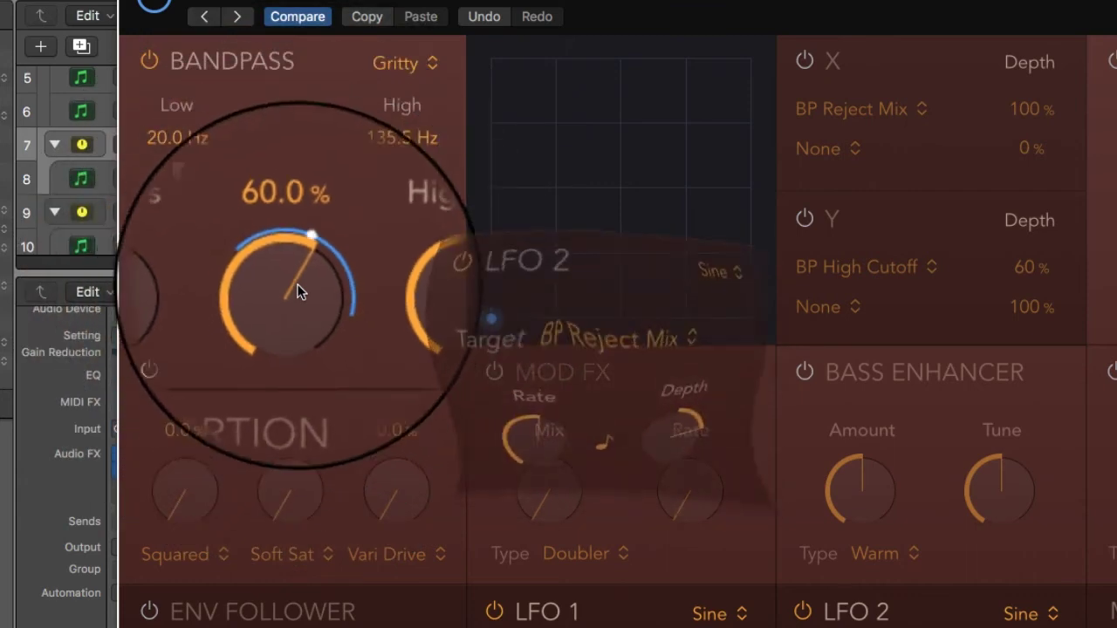
Deepen LFO 2 at 1/16 dotted, raise high cutoff to 144.2 Hz, enable Envelope Follower, move XY pad
mouse_move(676, 447)
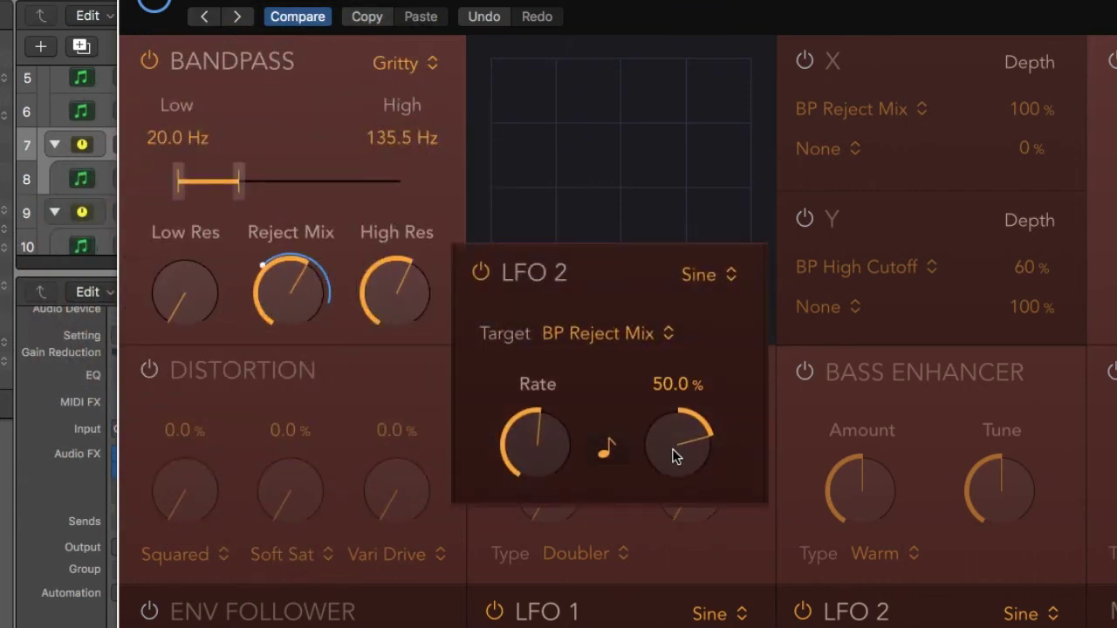
mouse_move(677, 453)
mouse_down()
mouse_move(676, 397)
mouse_move(670, 521)
mouse_move(670, 448)
mouse_up()
mouse_move(527, 439)
mouse_down()
mouse_move(529, 413)
mouse_move(511, 444)
mouse_up()
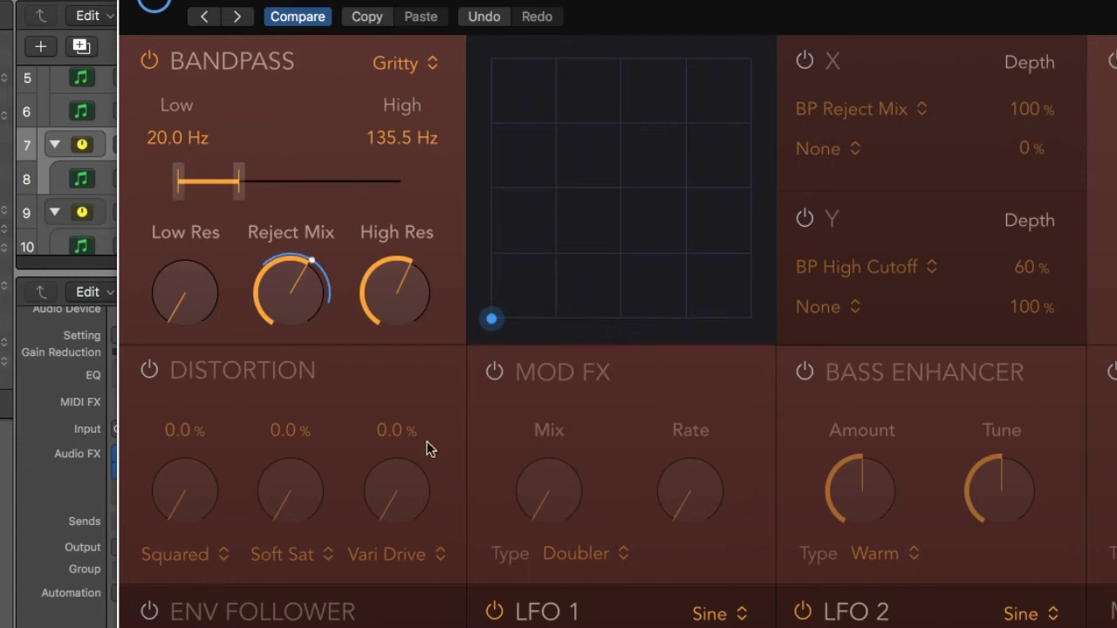
mouse_move(243, 196)
mouse_down()
mouse_move(289, 193)
mouse_move(242, 193)
mouse_up()
click(149, 613)
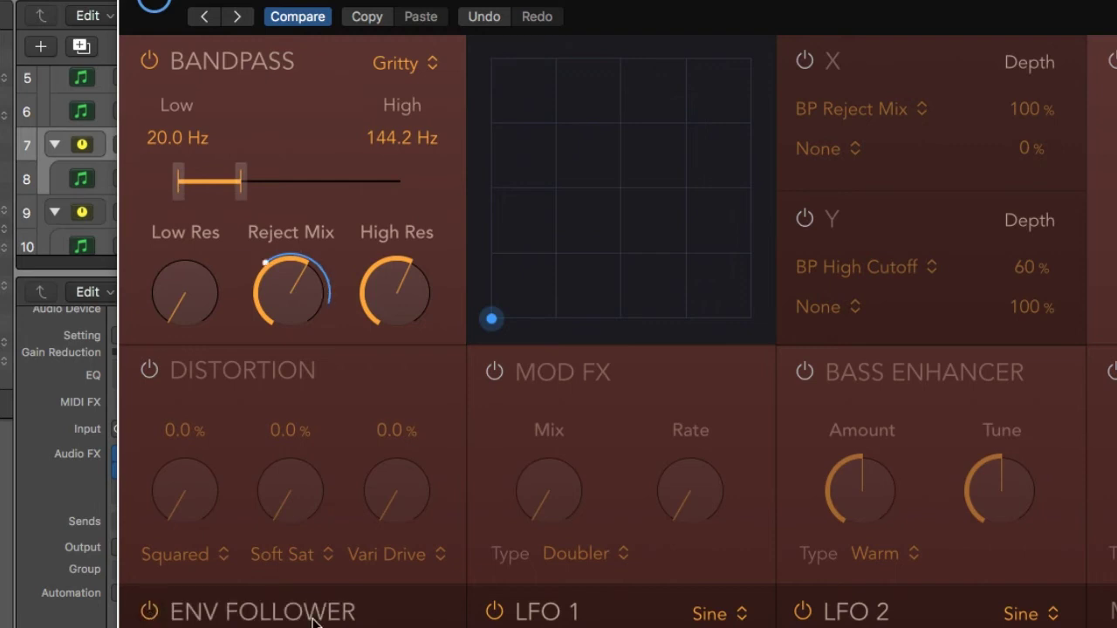
drag(491, 318, 477, 338)
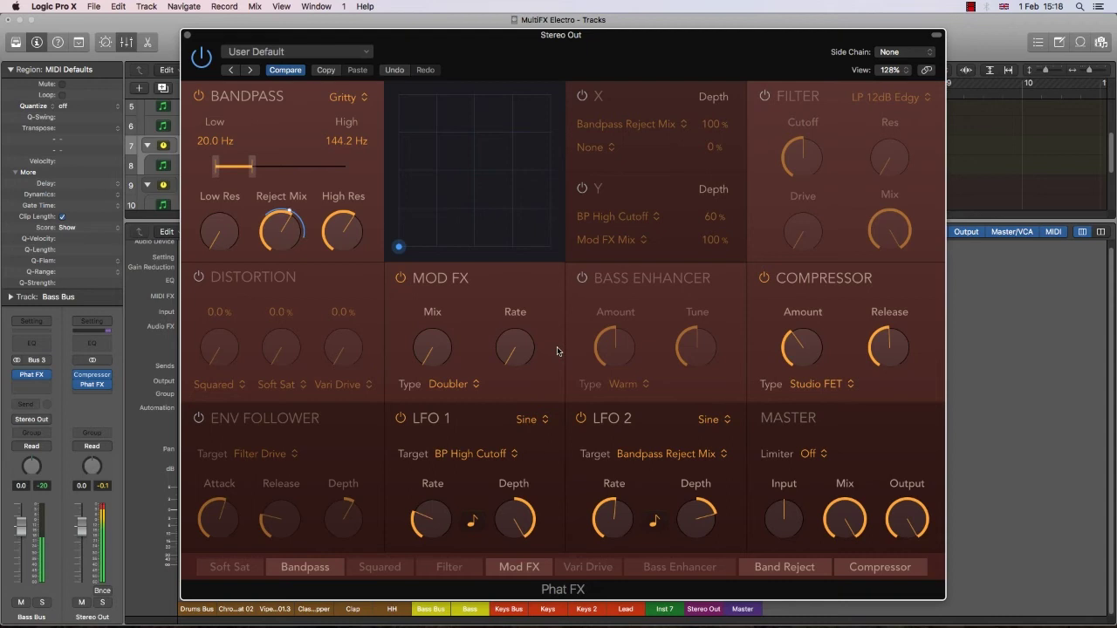
Compare the Bandpass sound with LFO 2 bypassed, then lower the Reject Mix amount
click(581, 419)
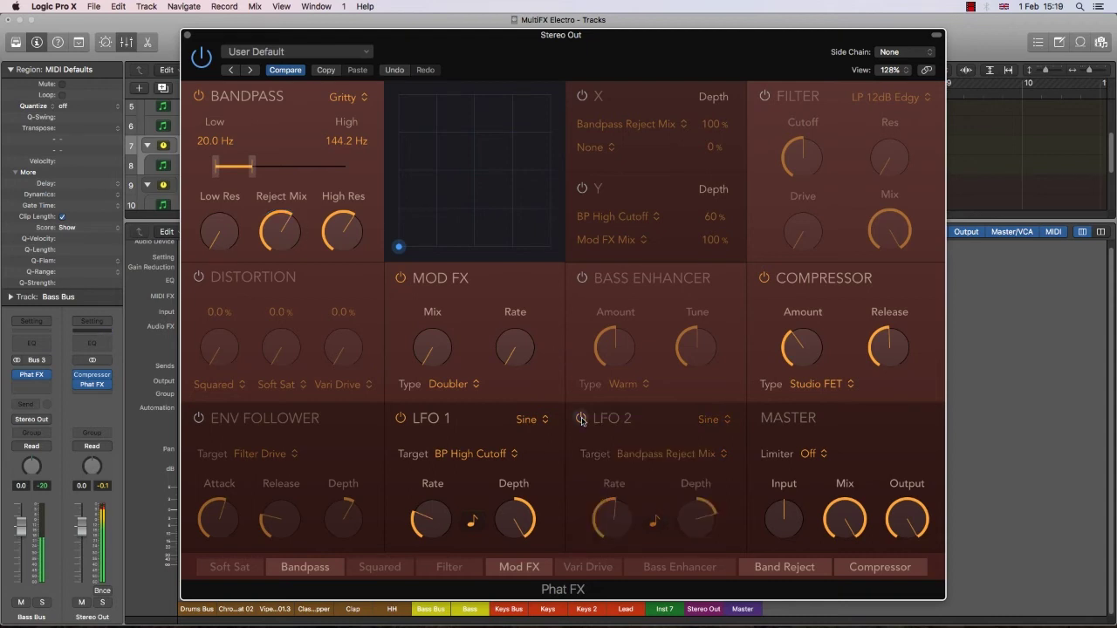
click(581, 419)
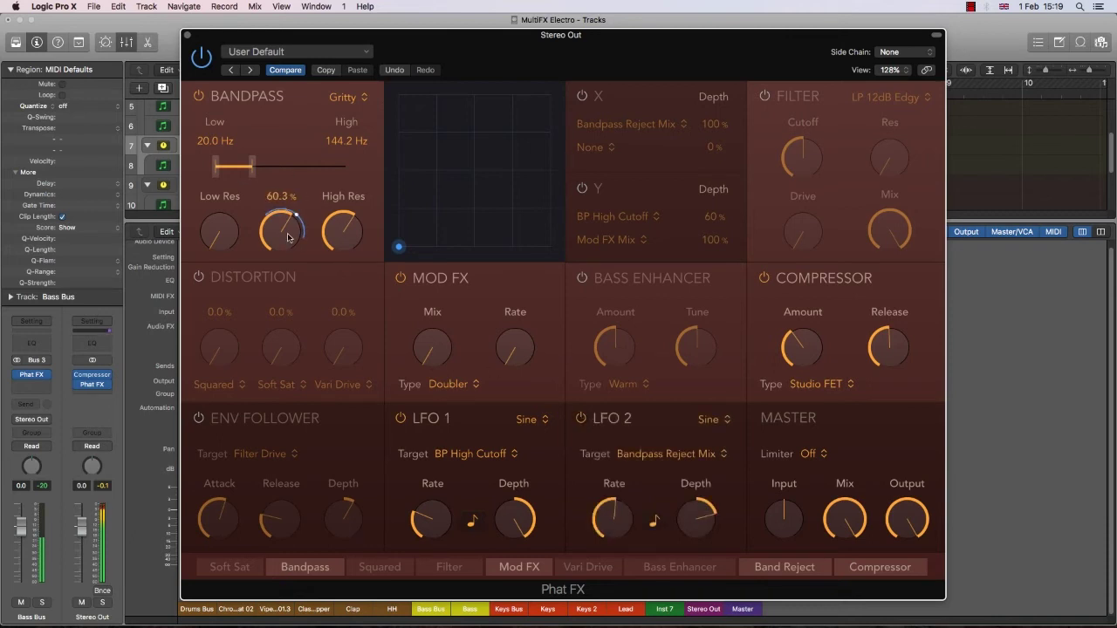
drag(283, 252, 288, 317)
Audition with both LFO 1 and LFO 2 bypassed, then switch both LFOs back on
click(400, 419)
click(582, 419)
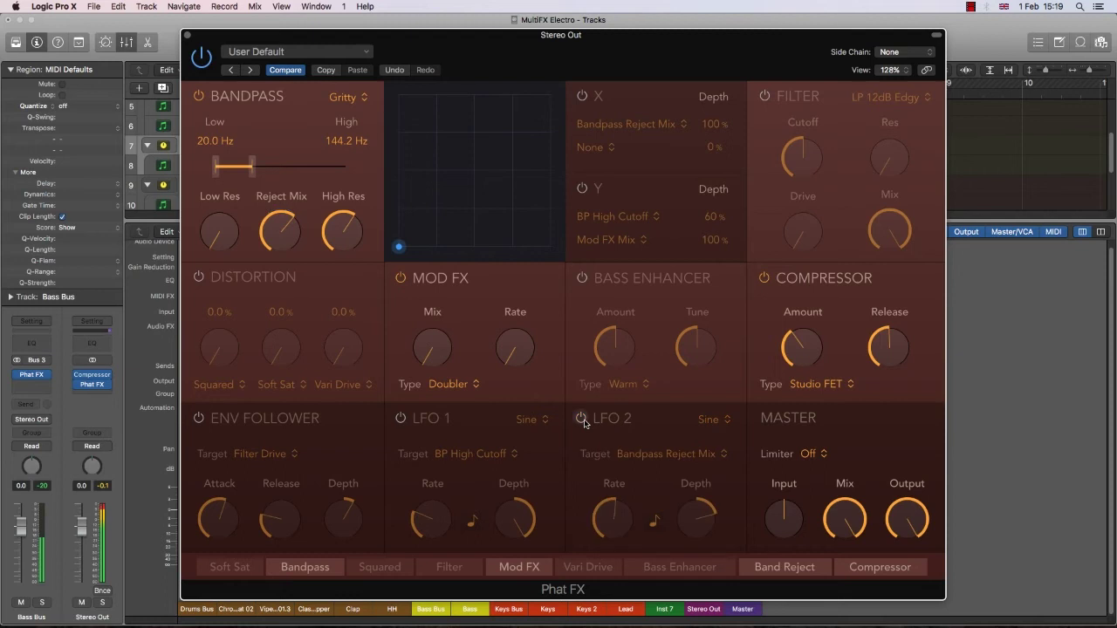
click(582, 420)
click(401, 419)
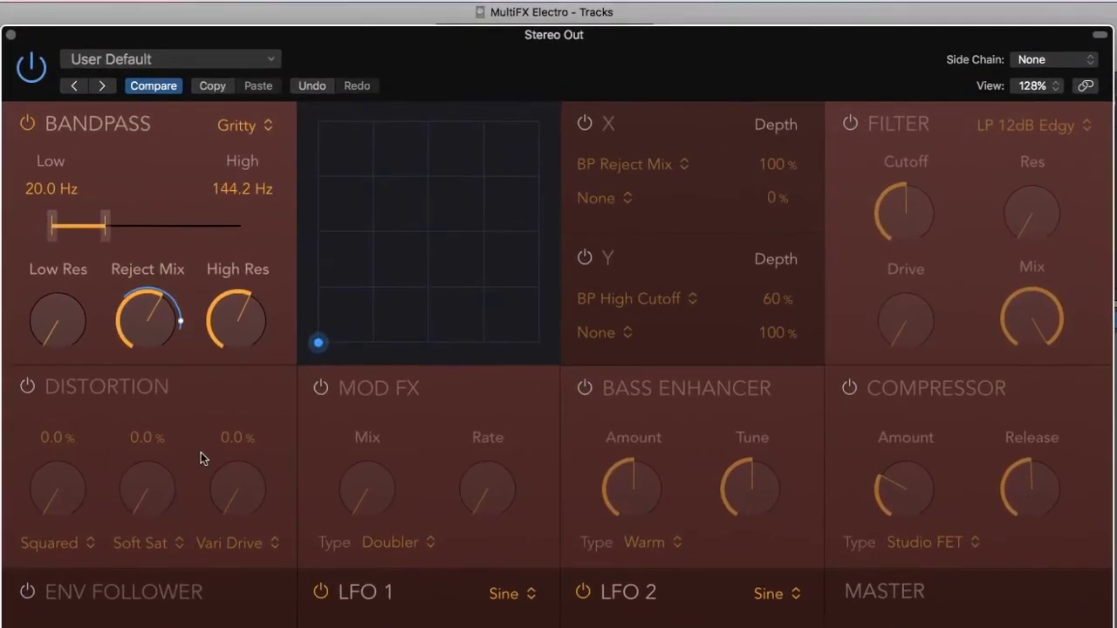
Turn on the XY pad's X axis targeting Bandpass Reject Mix, set Reject Mix to 32.8%, and sweep it
click(586, 126)
drag(169, 317, 130, 488)
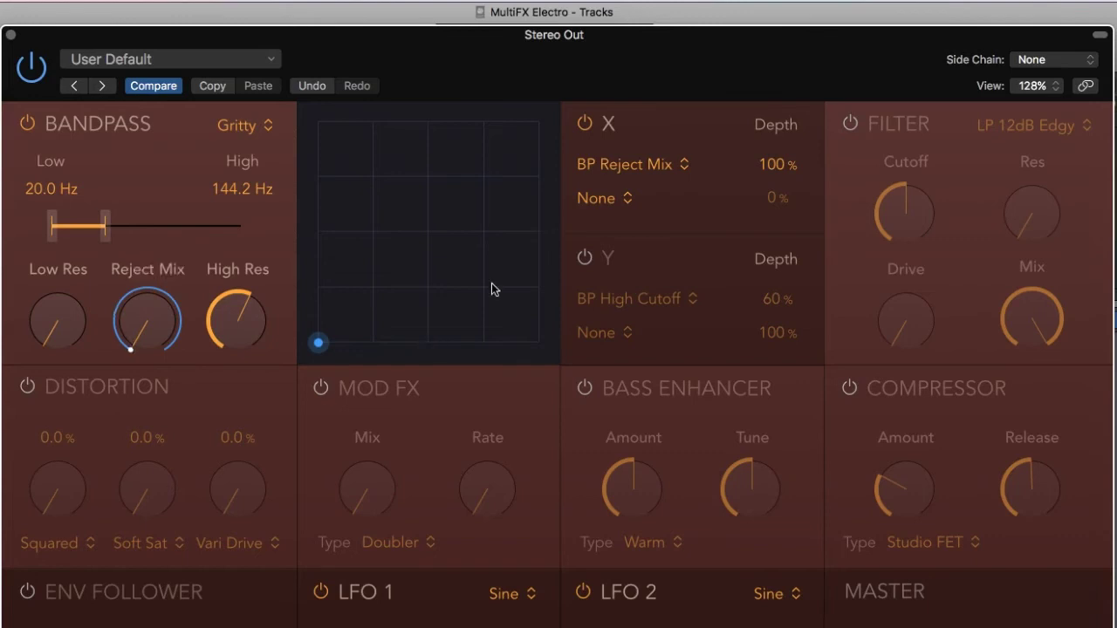
click(678, 165)
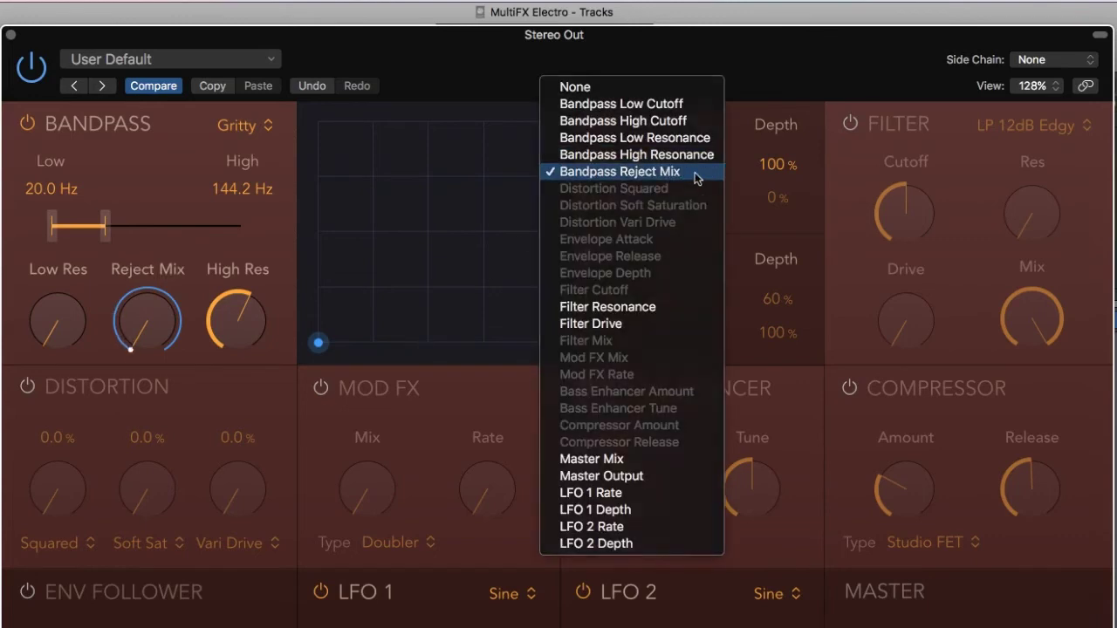
click(697, 178)
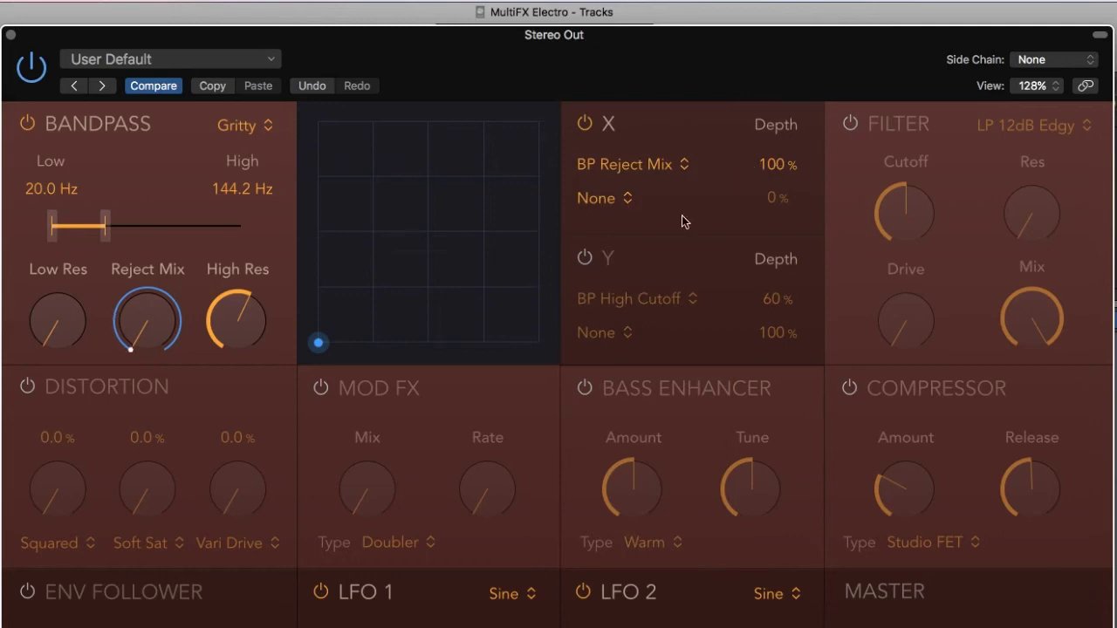
mouse_move(326, 341)
mouse_down()
mouse_move(419, 302)
mouse_move(503, 332)
mouse_move(374, 342)
mouse_up()
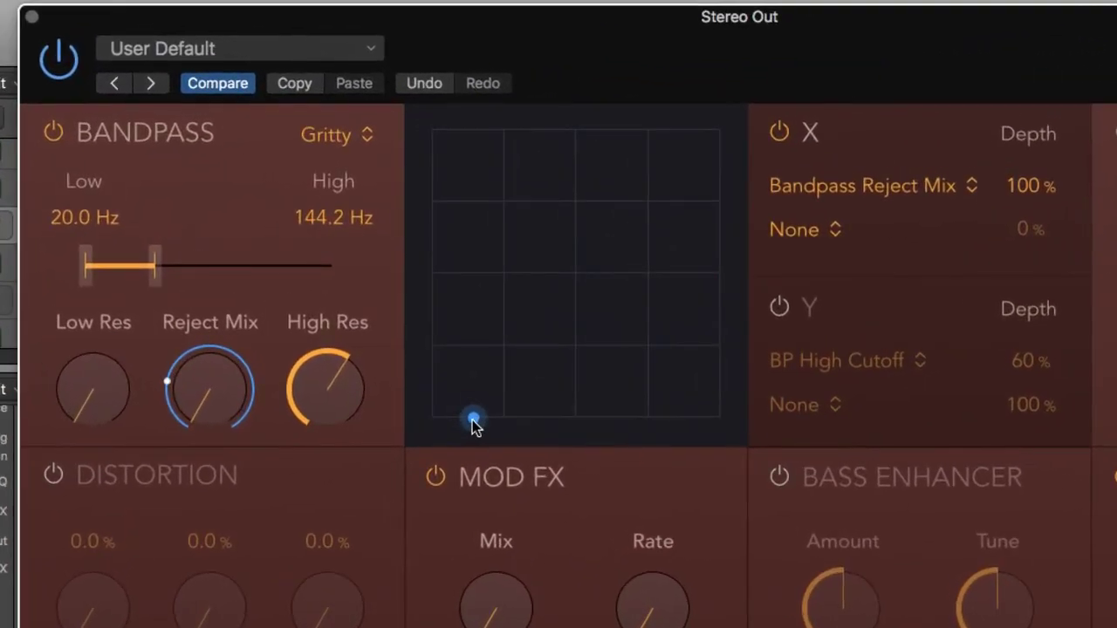
mouse_move(472, 420)
mouse_down()
mouse_move(720, 425)
mouse_move(466, 442)
mouse_move(848, 451)
mouse_move(1043, 440)
mouse_up()
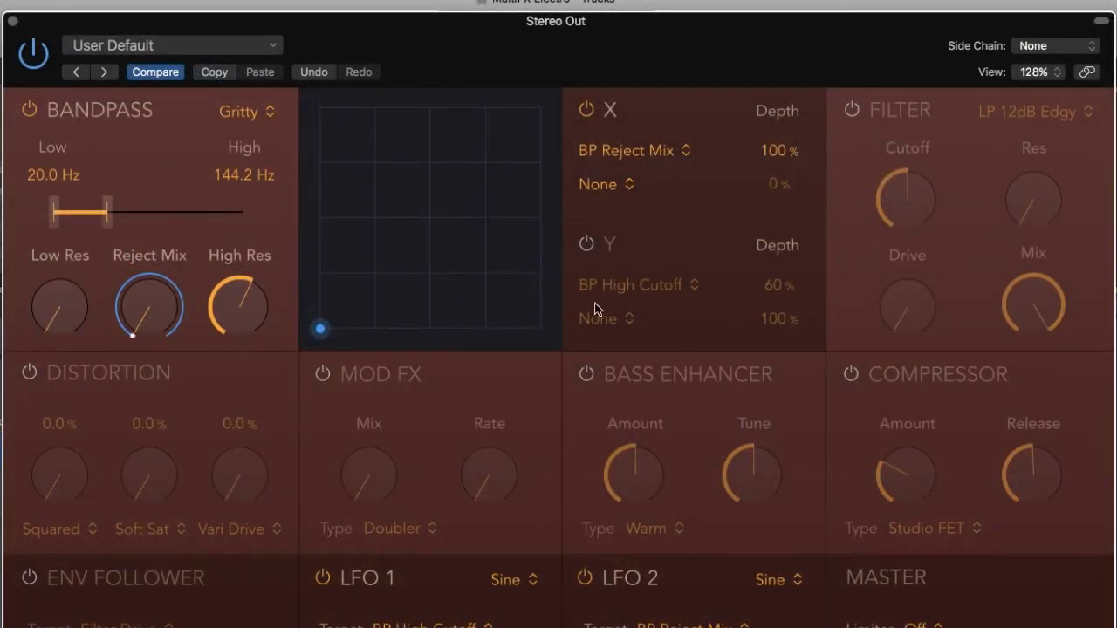
Switch on the XY pad's Y axis targeting Bandpass High Cutoff and push the point to the top
click(587, 246)
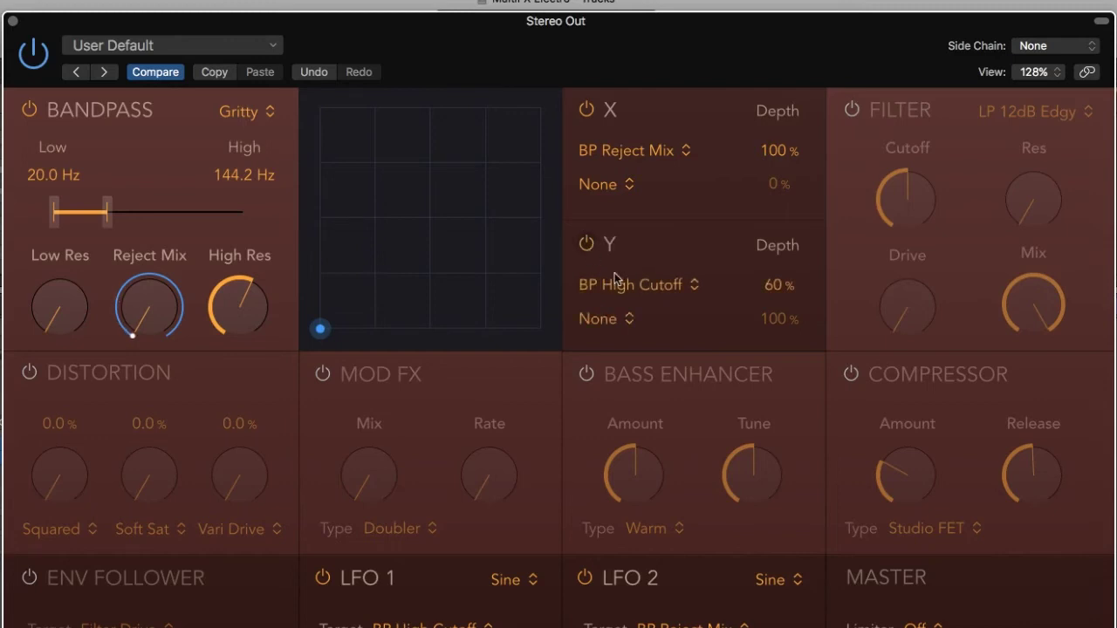
click(688, 292)
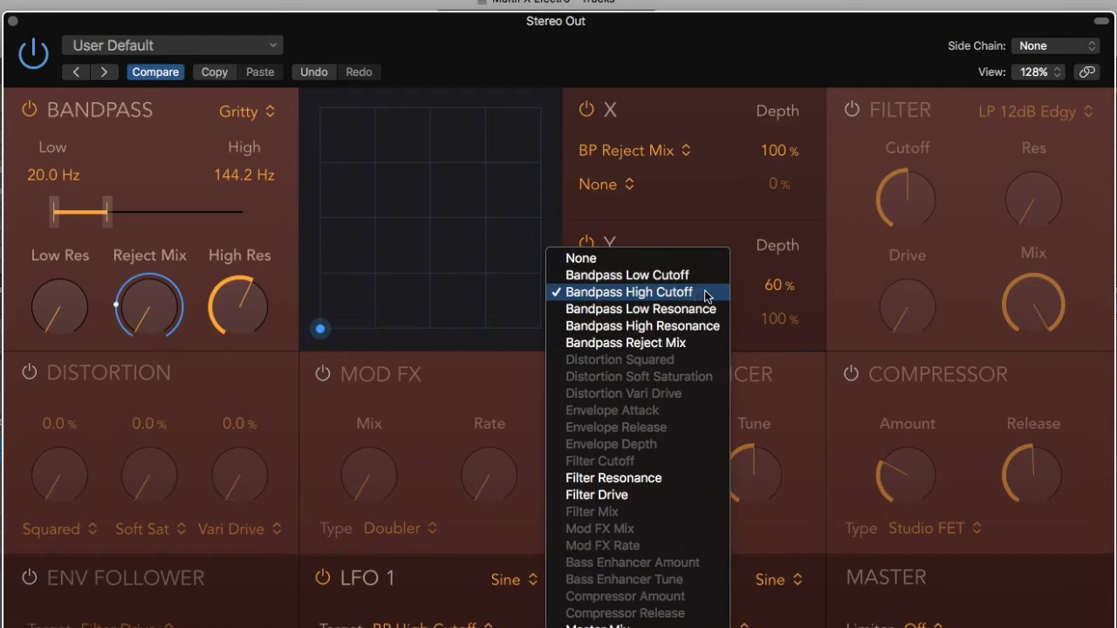
click(707, 295)
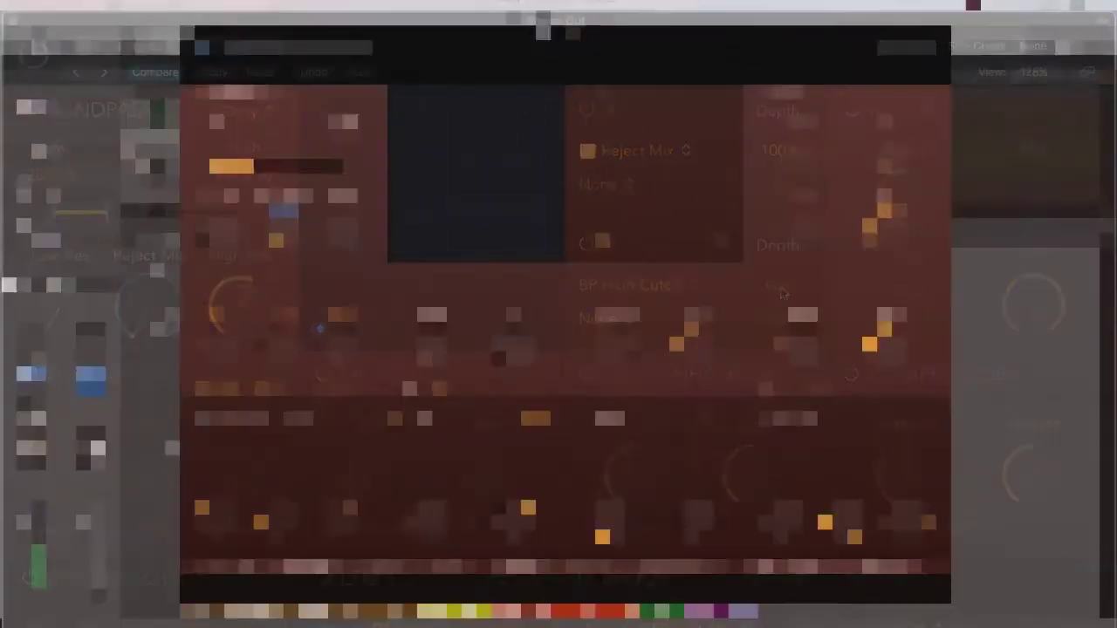
drag(320, 328, 417, 123)
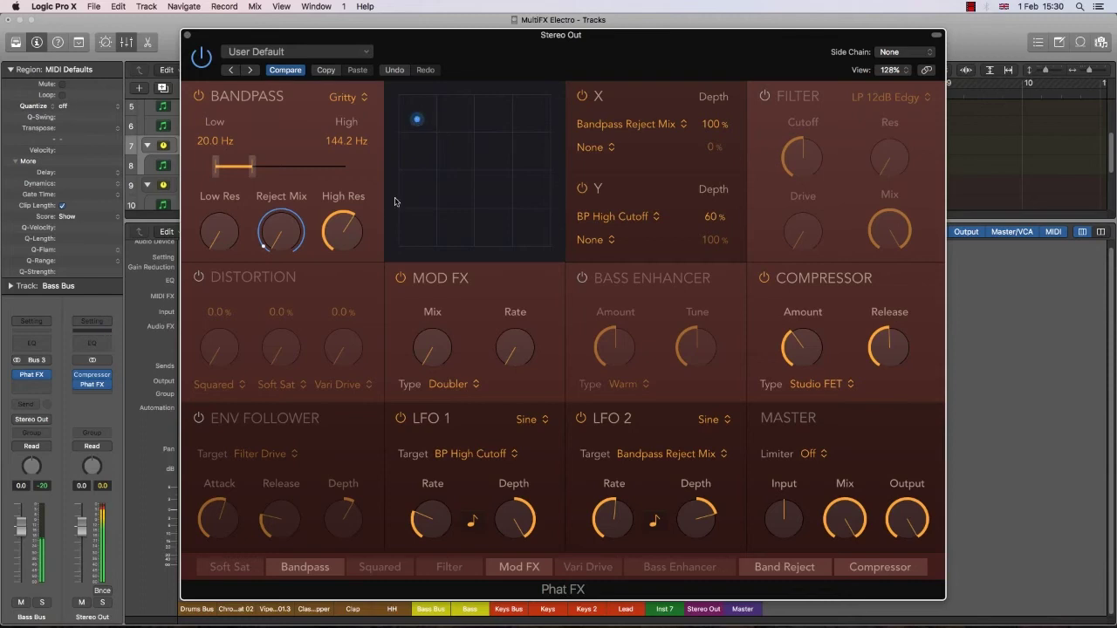
Raise the Bandpass High Res, then move the XY pad point through the centre back to bottom-left
drag(374, 219, 385, 164)
drag(414, 125, 530, 115)
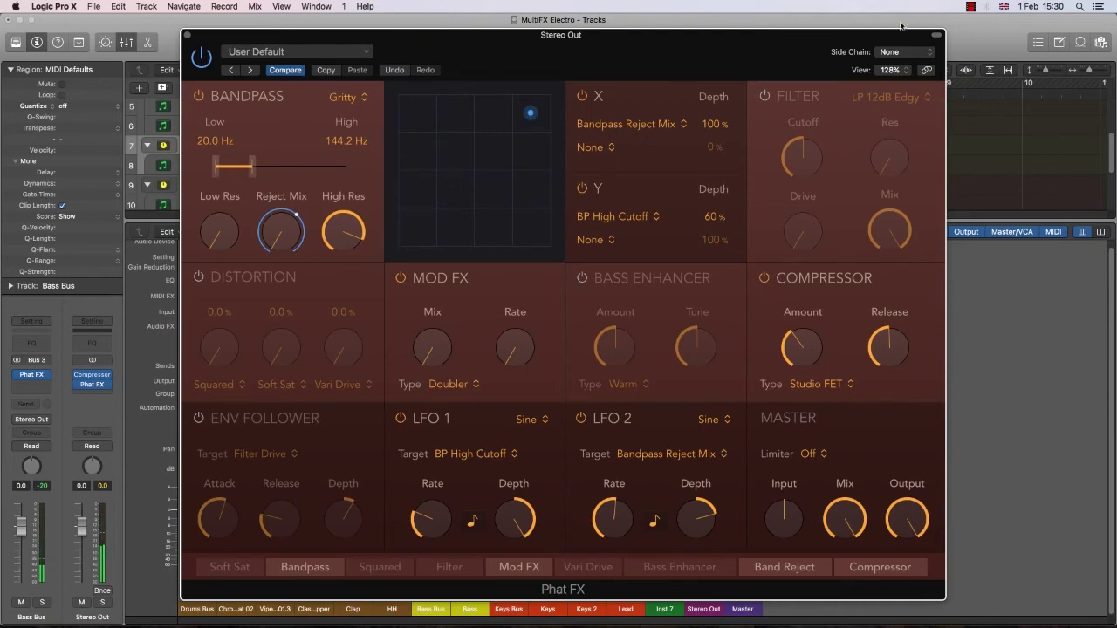
drag(531, 114, 400, 247)
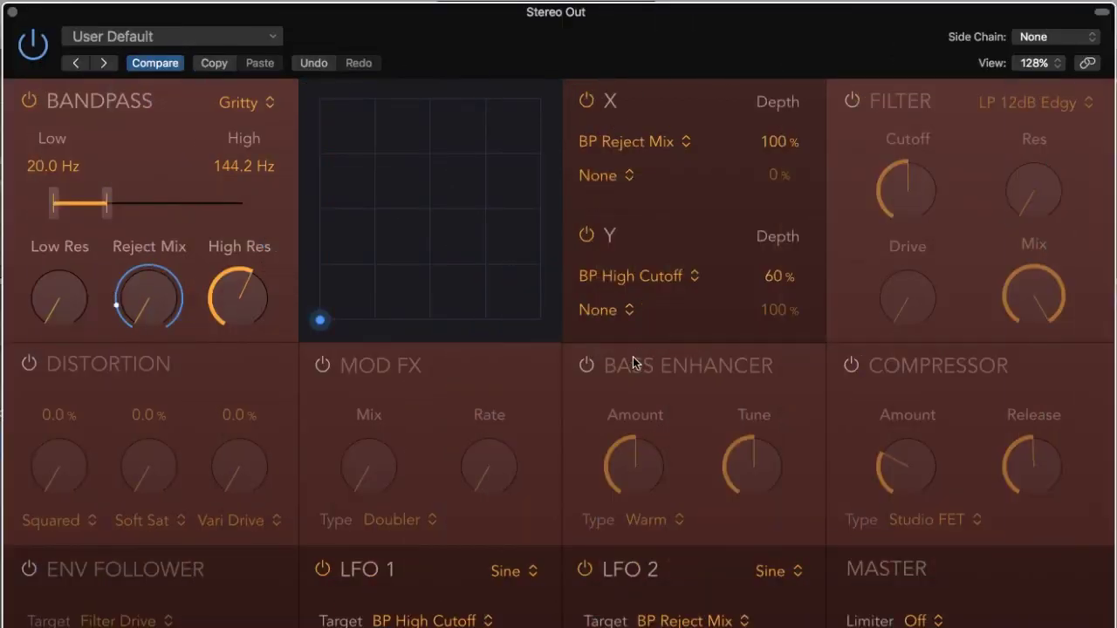
Switch on Mod FX, try its mix and rate, and keep the Doubler type
click(322, 365)
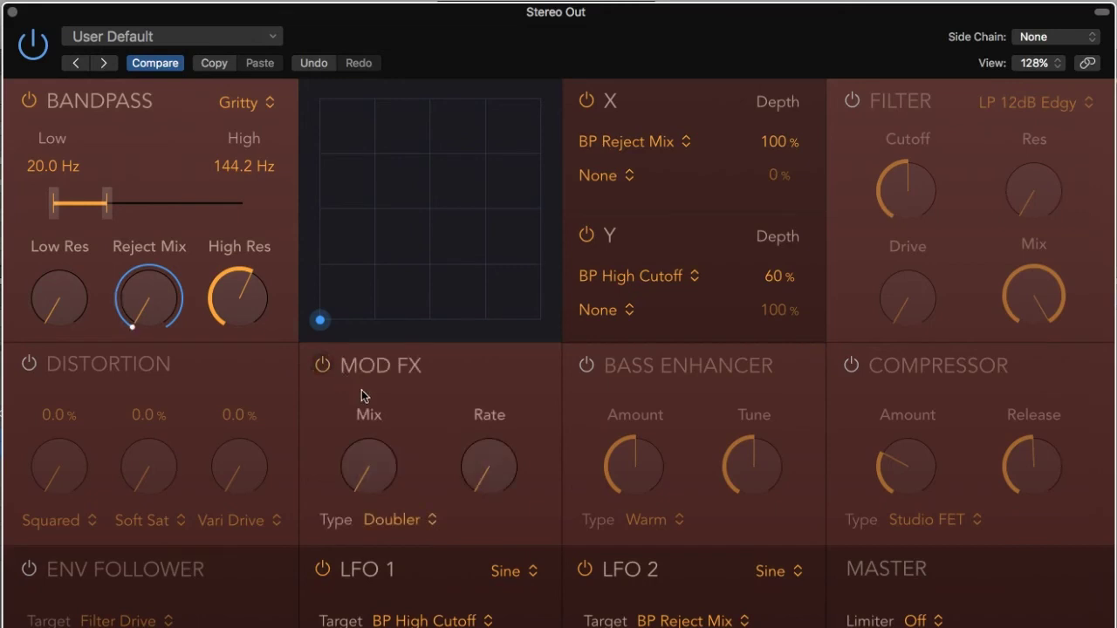
drag(375, 474, 392, 518)
drag(506, 486, 532, 525)
click(432, 523)
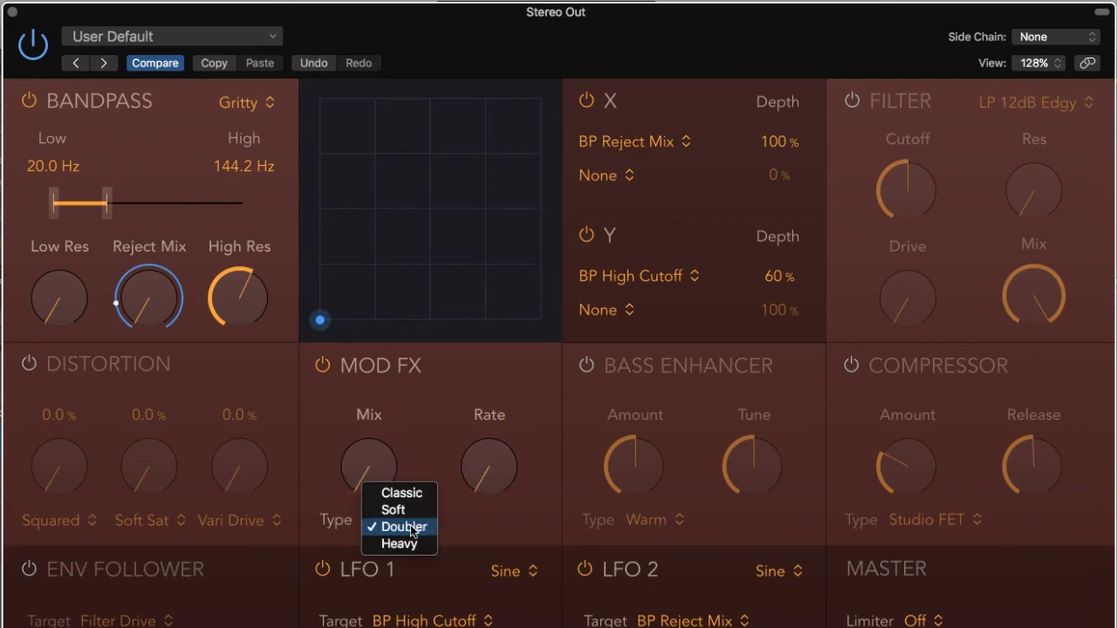
click(416, 530)
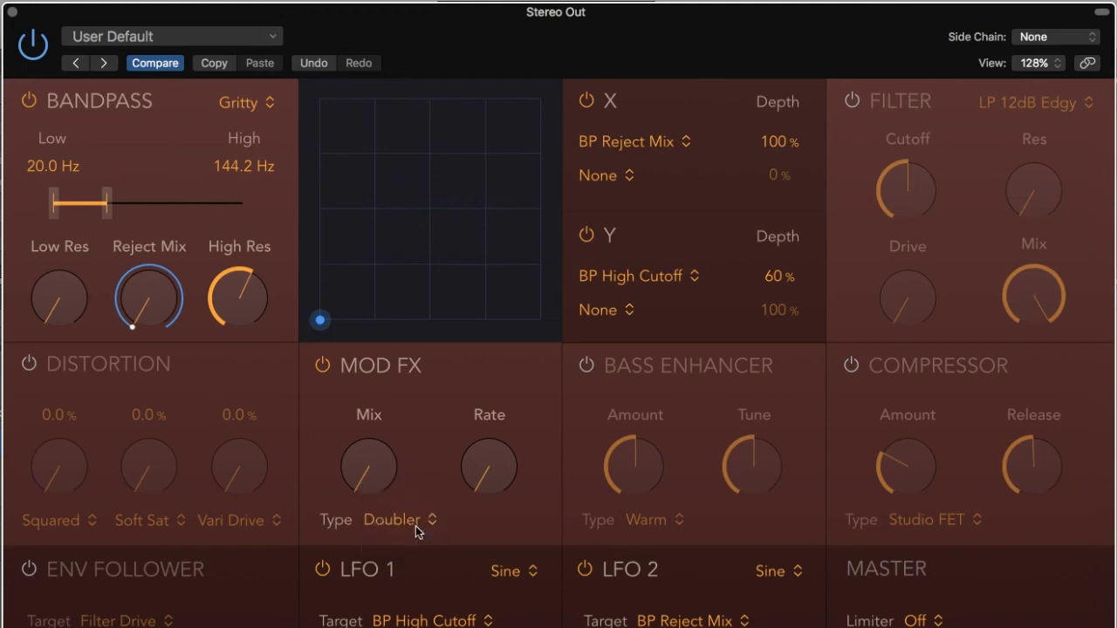
Add Mod FX Mix as the Y axis's second target, then play and move the pad to hear it
click(628, 312)
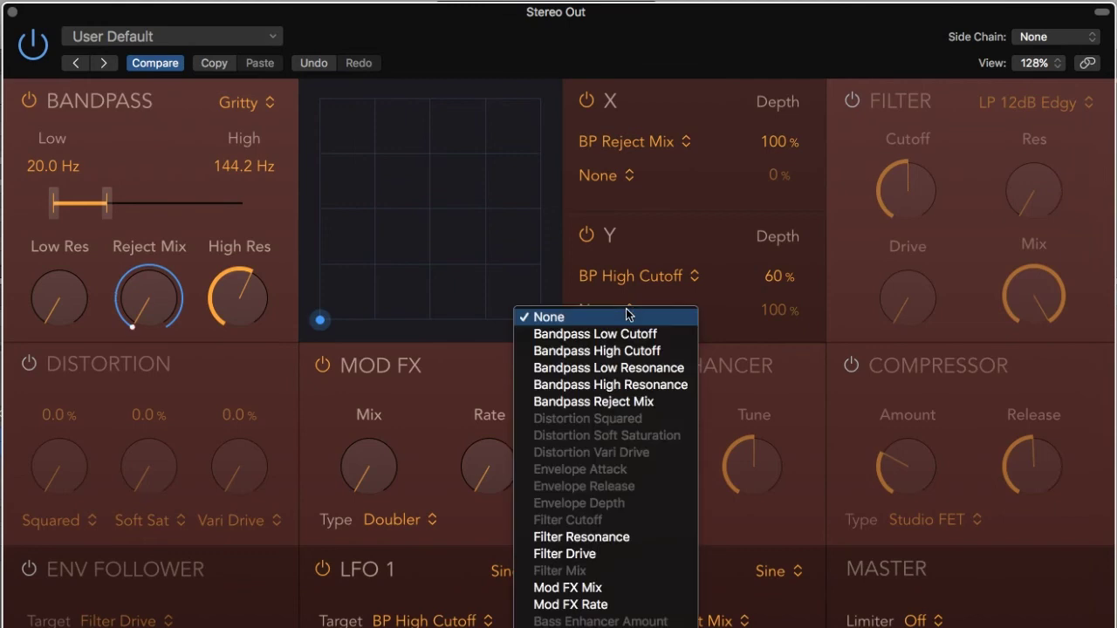
click(617, 593)
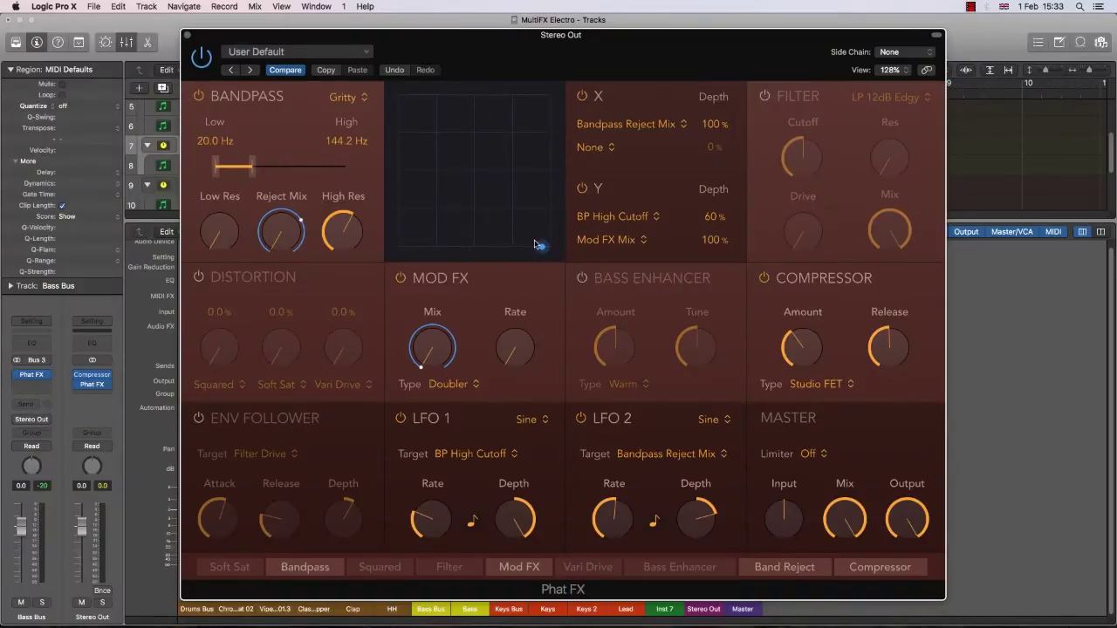
drag(540, 249, 549, 251)
key(space)
mouse_move(551, 248)
mouse_down()
mouse_move(564, 98)
mouse_move(552, 144)
mouse_move(531, 157)
mouse_move(447, 155)
mouse_move(414, 201)
mouse_move(449, 216)
mouse_move(550, 117)
mouse_move(550, 93)
mouse_move(534, 124)
mouse_move(550, 249)
mouse_up()
Raise the Mod FX Rate knob substantially, then move the XY pad point left to listen
drag(520, 372, 534, 273)
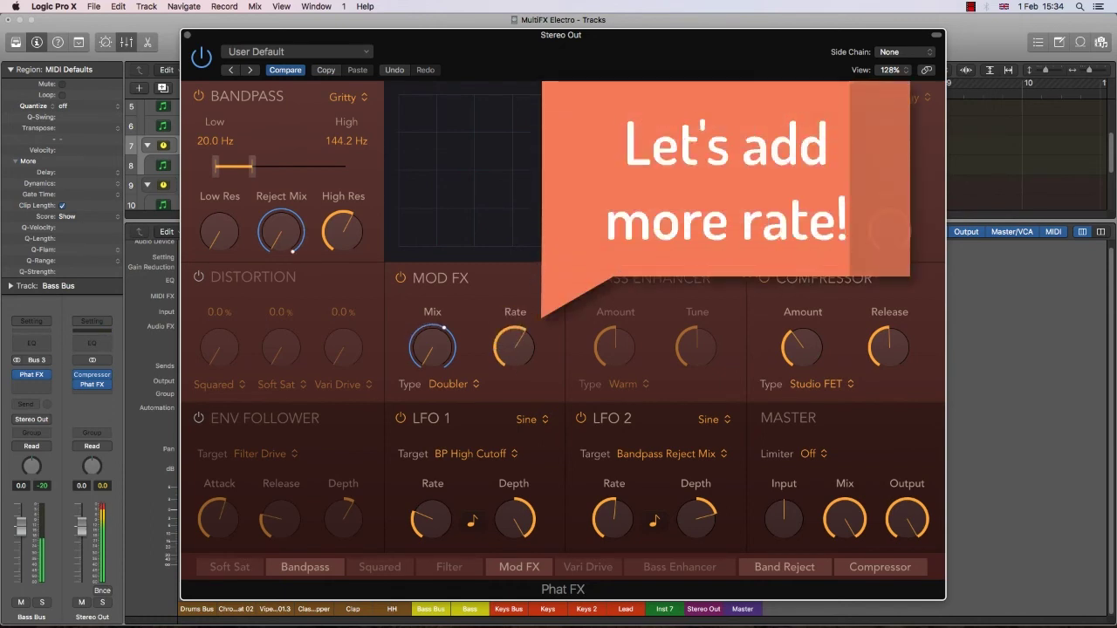
drag(541, 154, 442, 165)
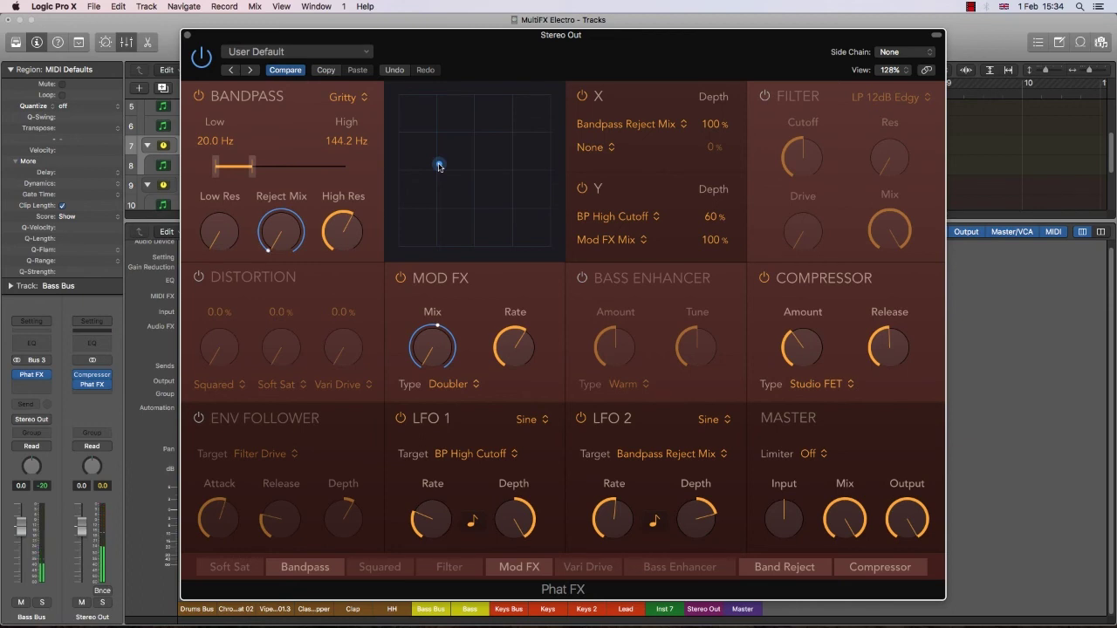
Switch on the Compressor slightly stronger than -3 dB, move it to the chain's front, and lower Master Output
drag(439, 164, 399, 247)
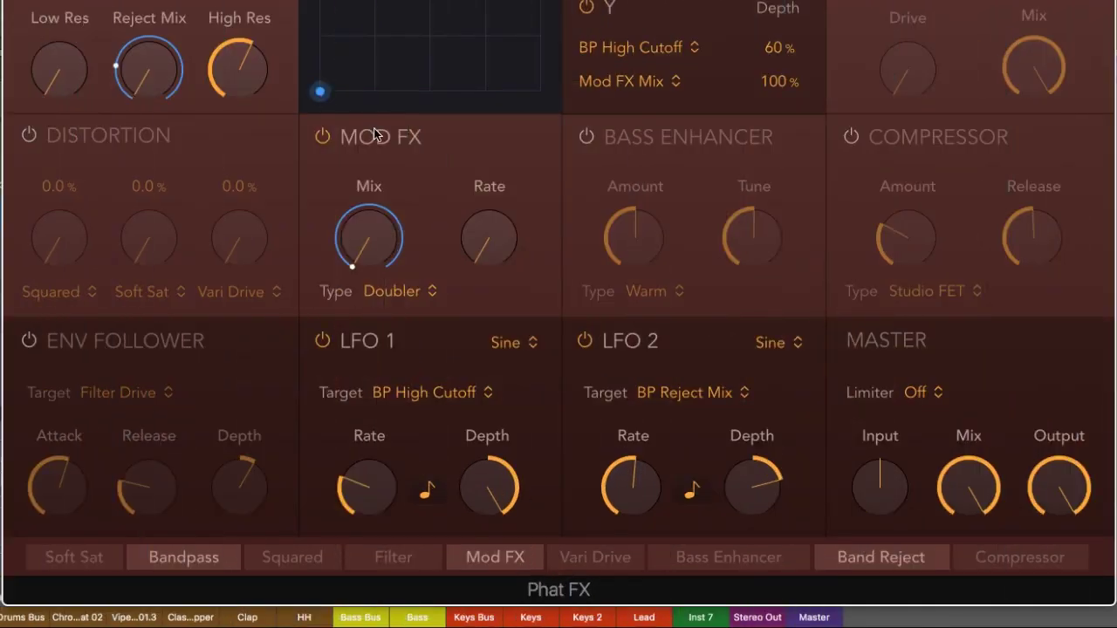
click(848, 138)
mouse_move(913, 253)
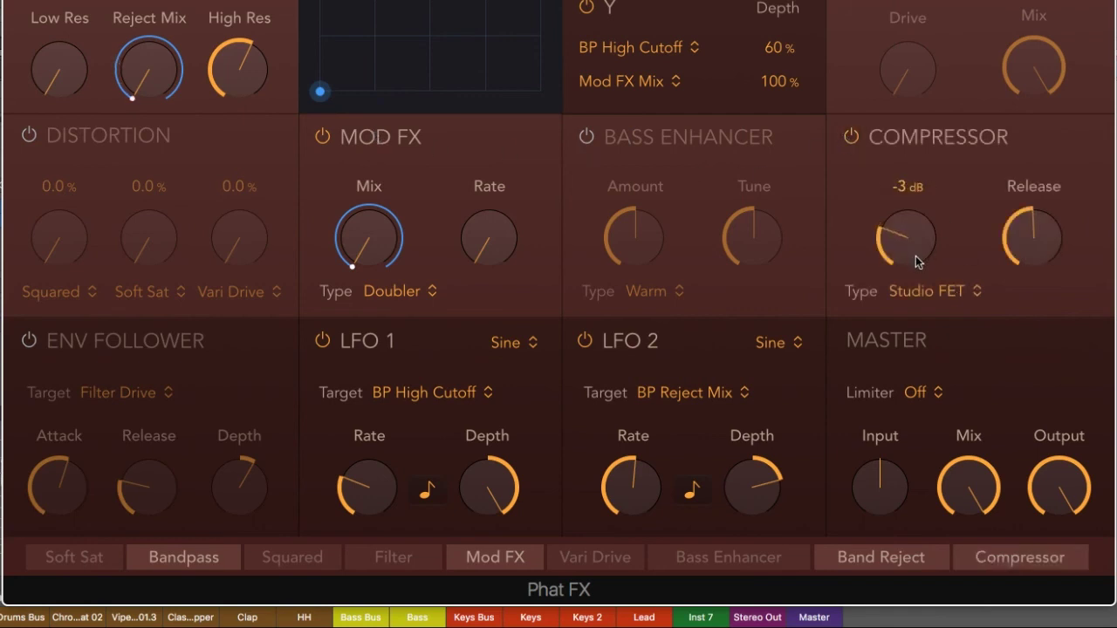
drag(920, 247, 917, 242)
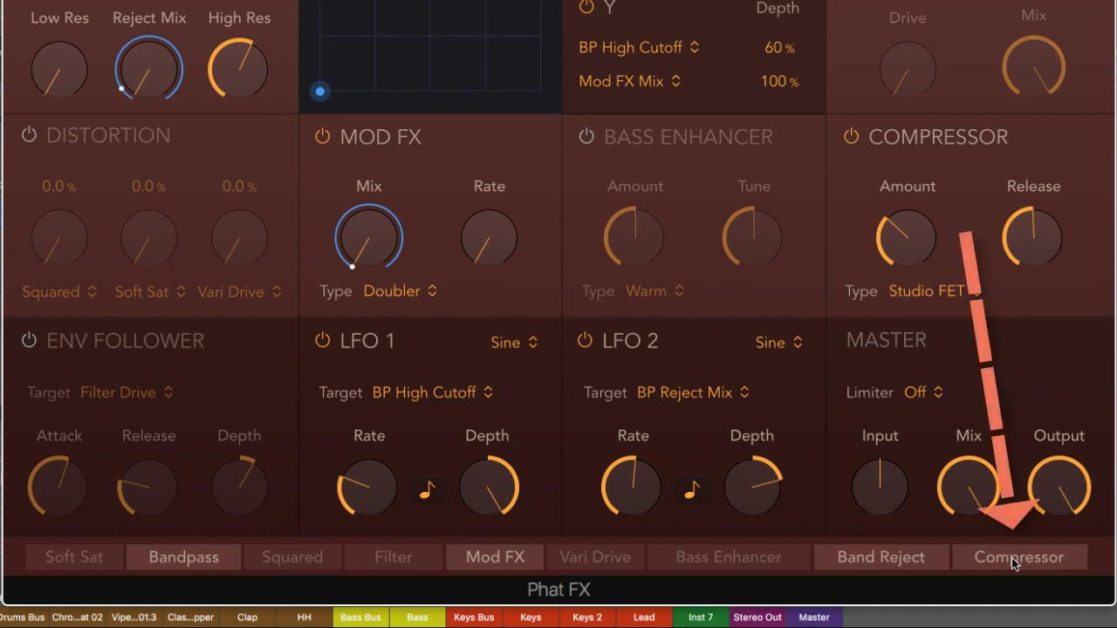
mouse_move(1012, 562)
mouse_down()
mouse_move(159, 556)
mouse_move(860, 541)
mouse_move(860, 558)
mouse_move(1021, 553)
mouse_up()
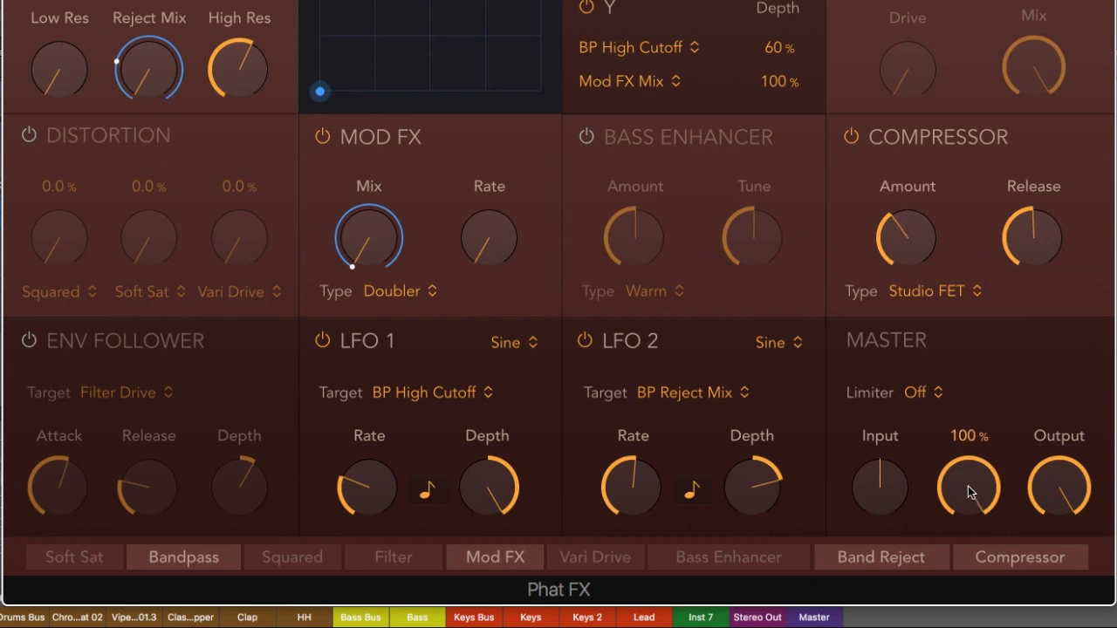
mouse_move(969, 493)
mouse_down()
mouse_move(969, 624)
mouse_move(976, 486)
mouse_up()
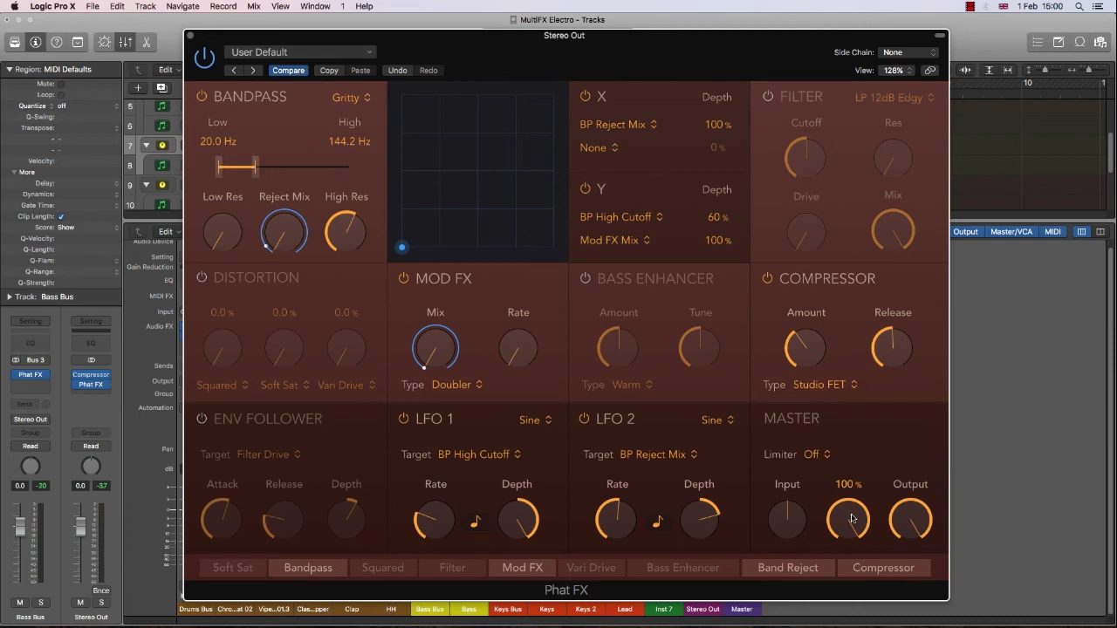